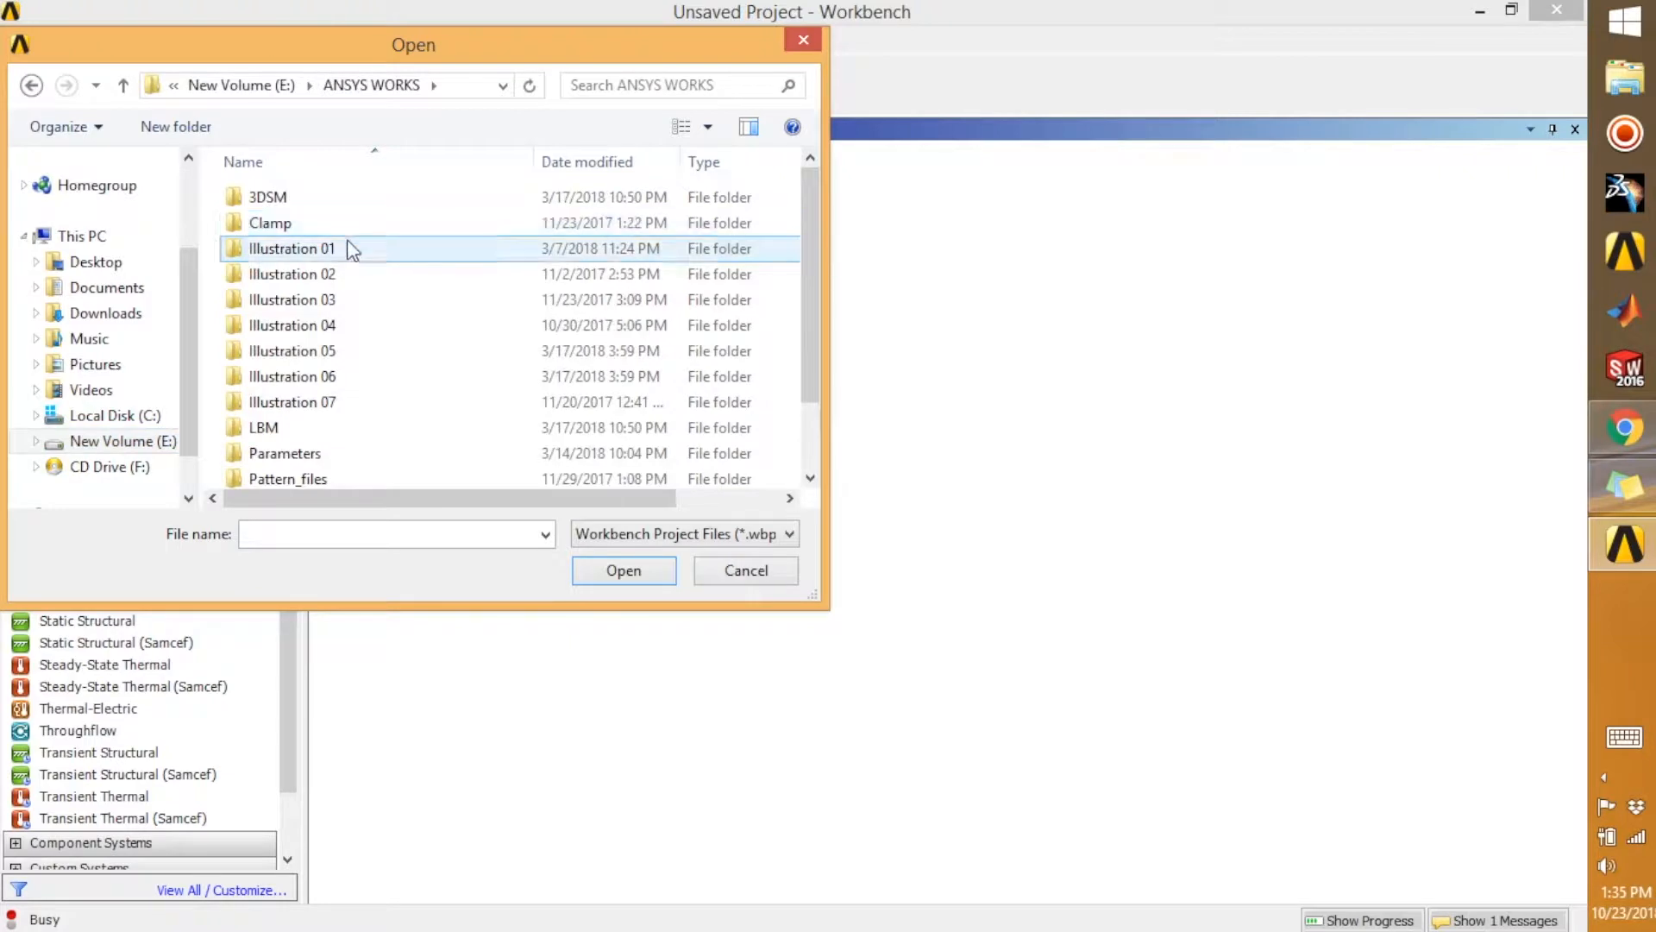
# Open the clamp project from the Clamp folder in ANSYS WORKS without saving the current project
pyautogui.click(348, 229)
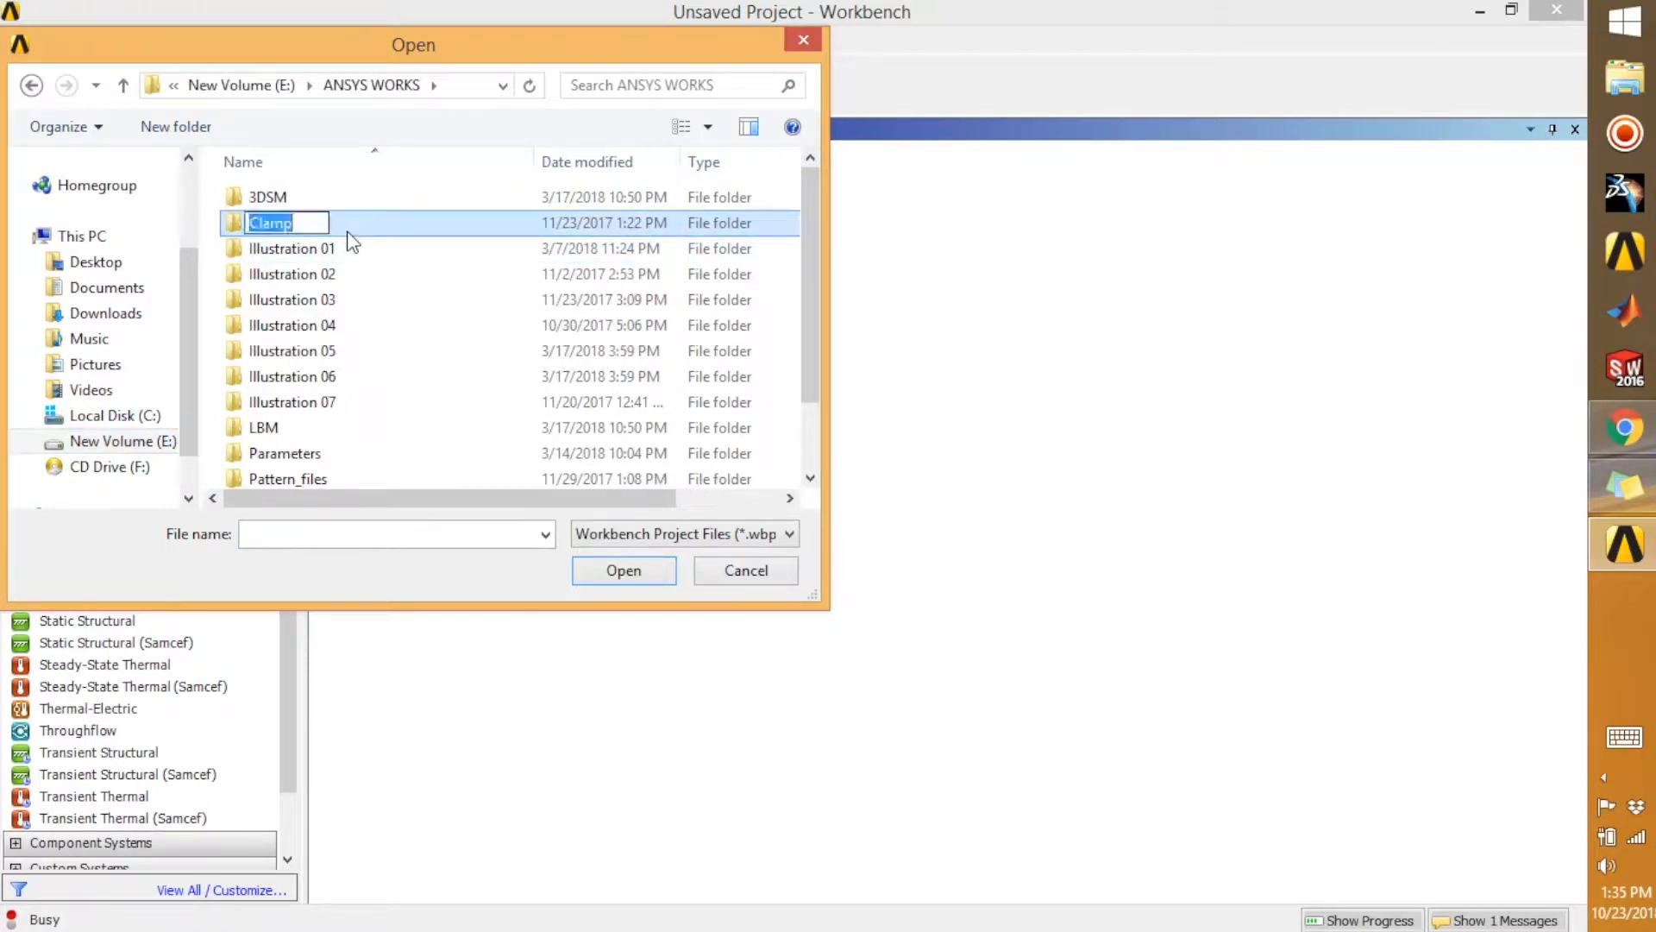
pyautogui.doubleClick(395, 230)
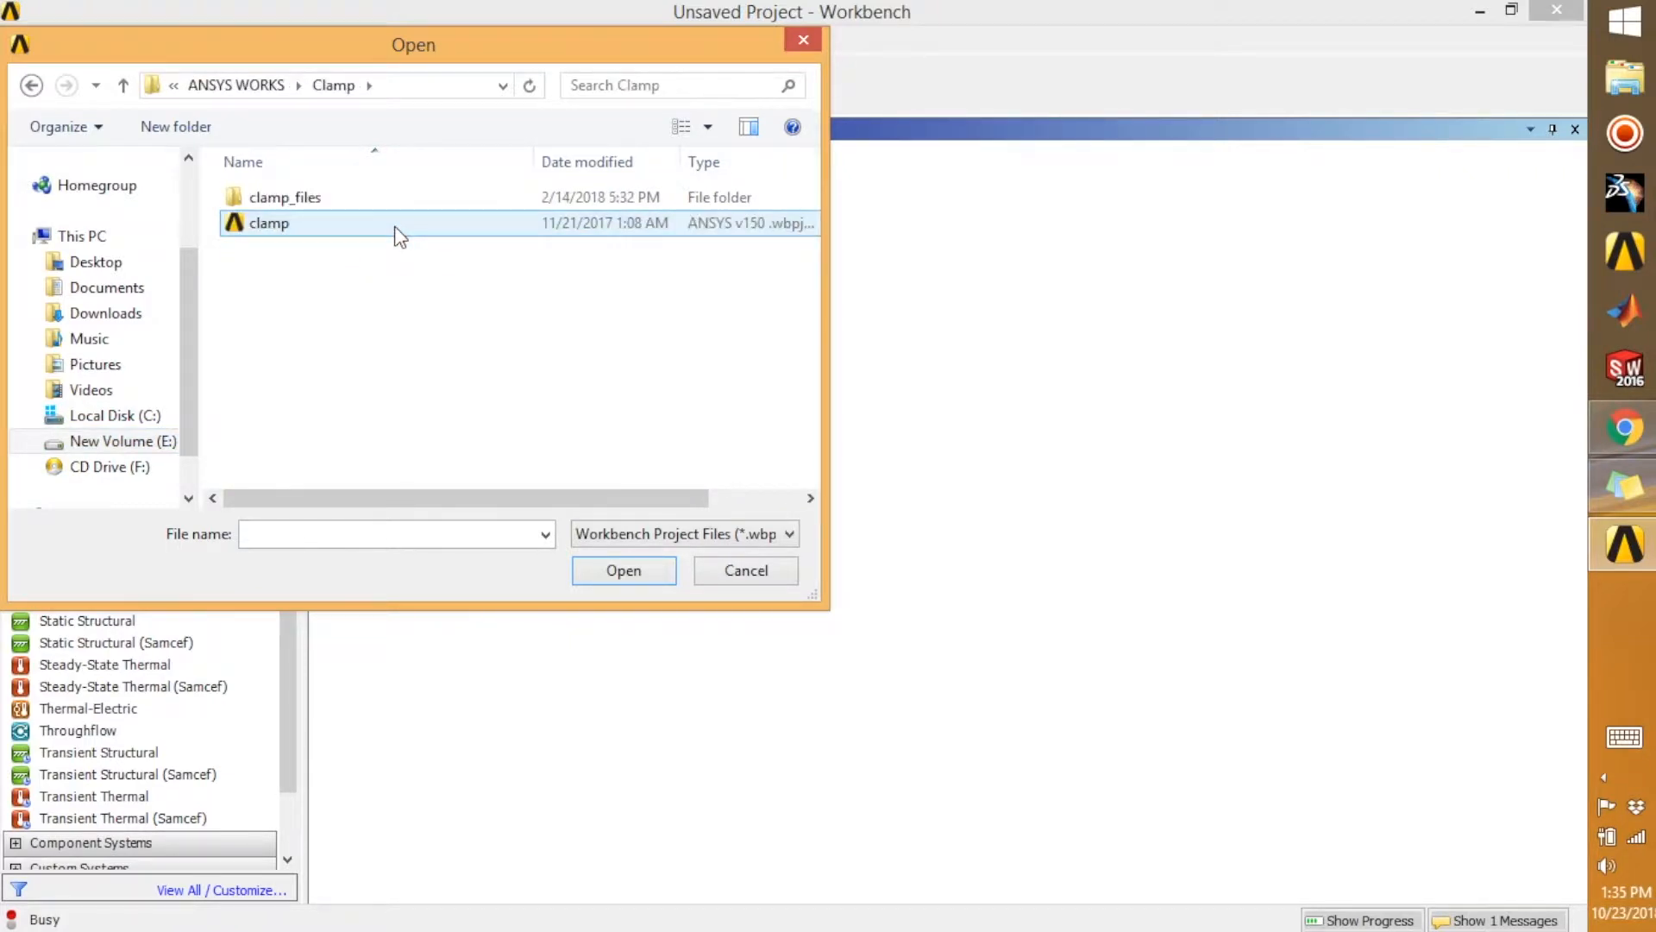
pyautogui.click(400, 226)
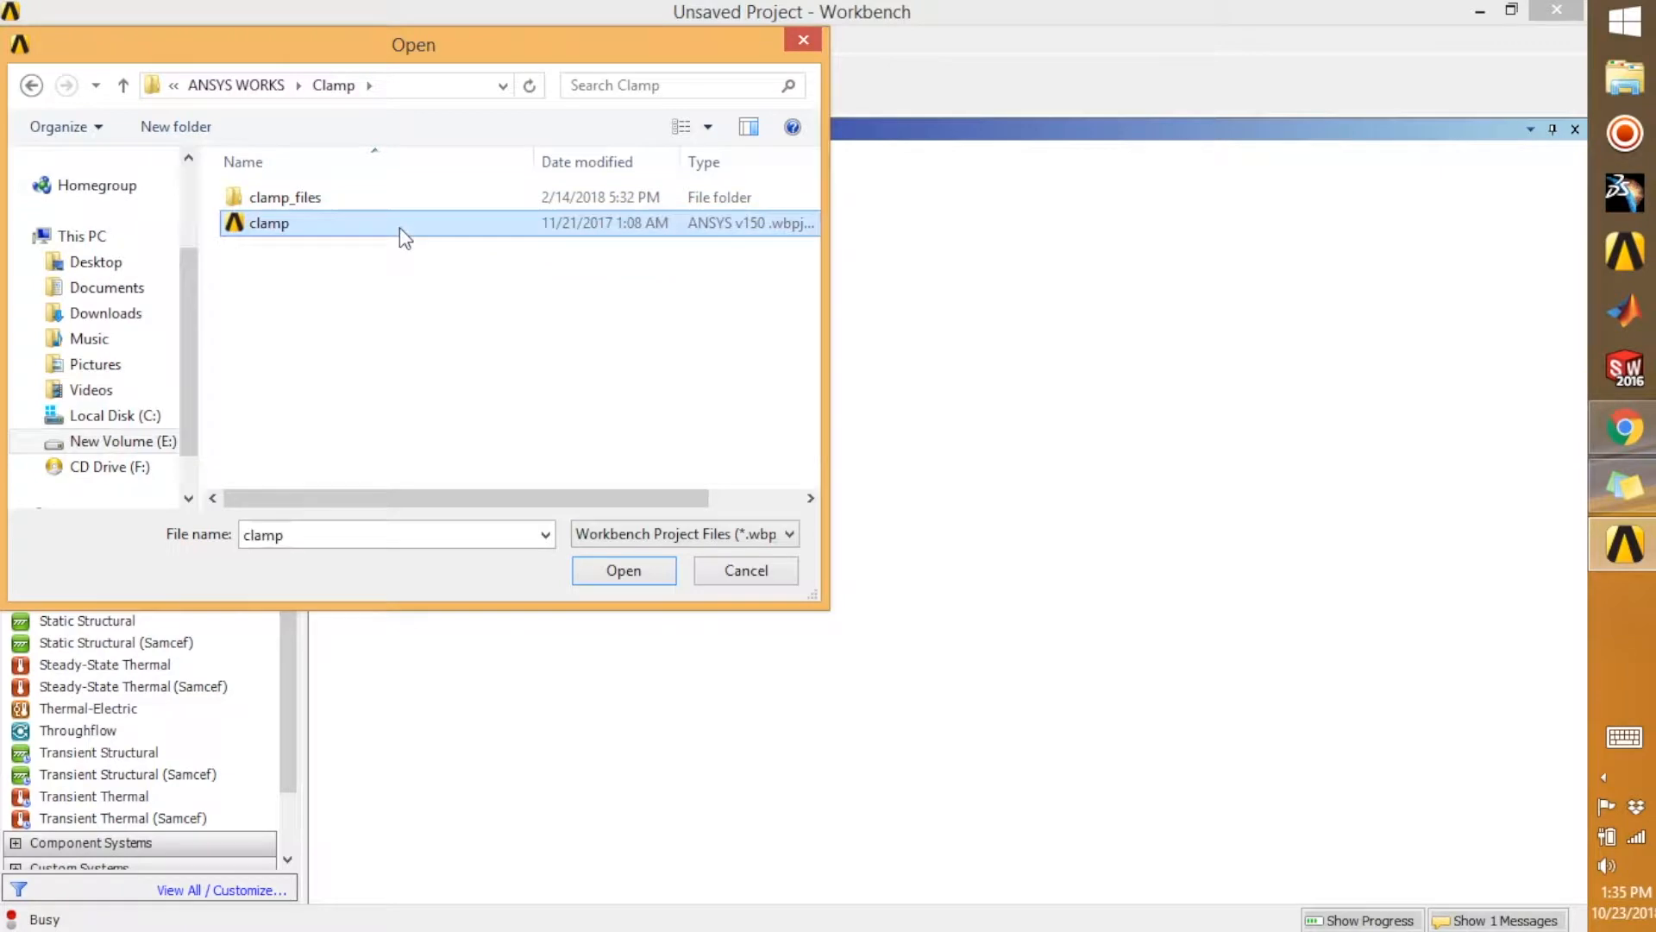
pyautogui.click(625, 571)
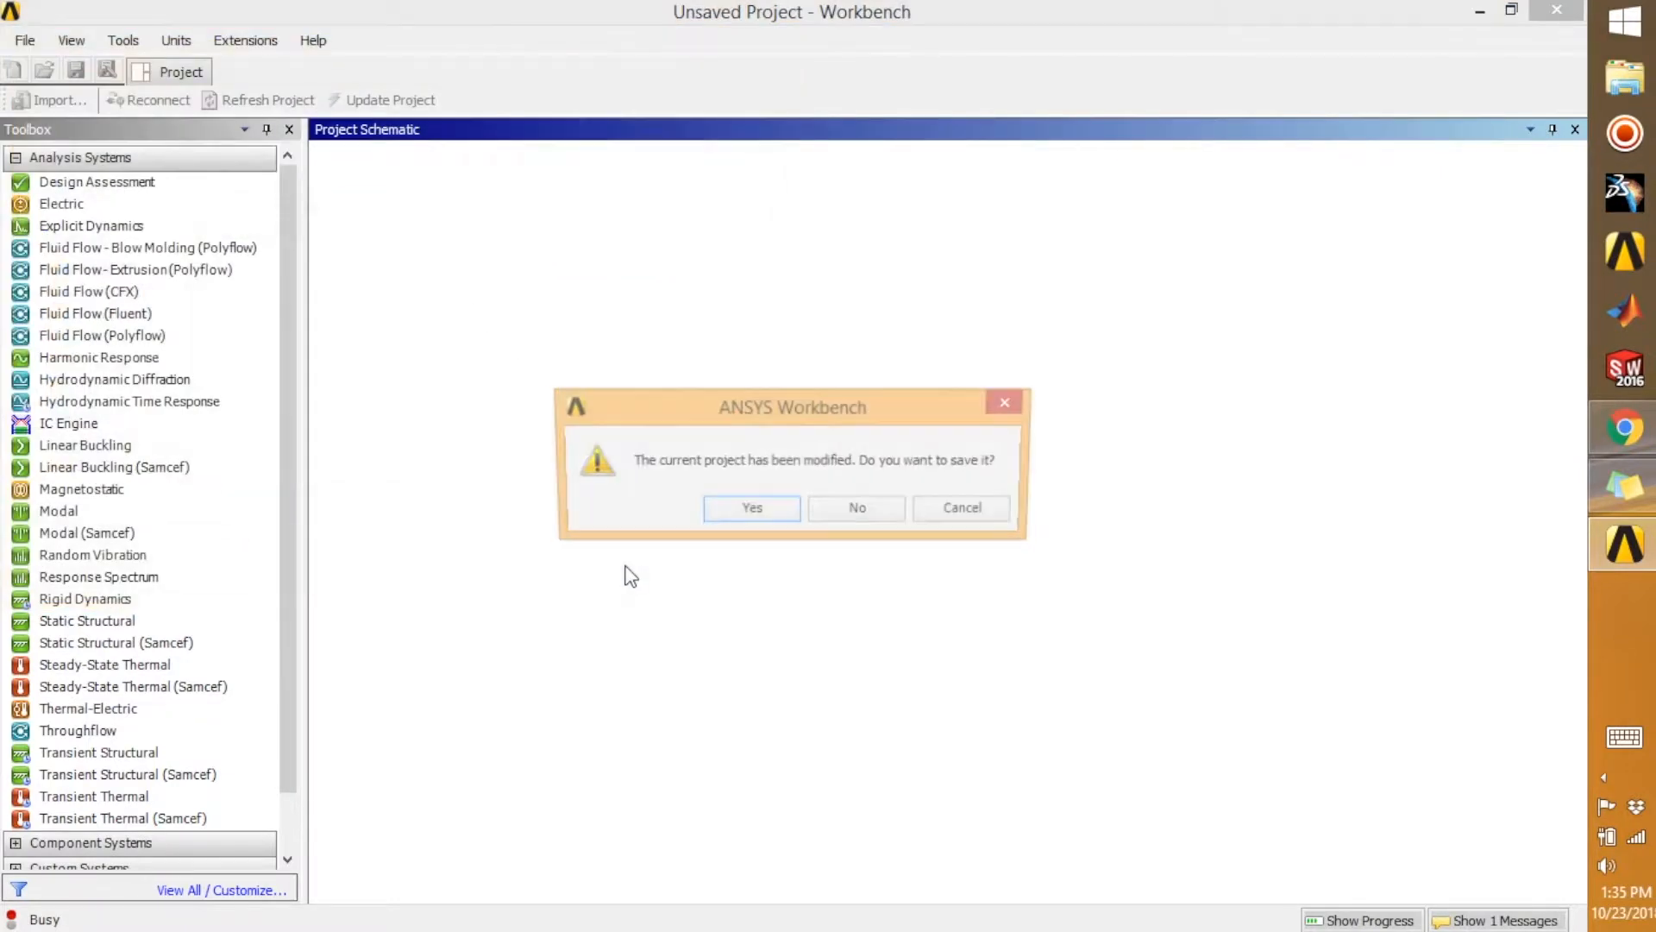
pyautogui.click(842, 509)
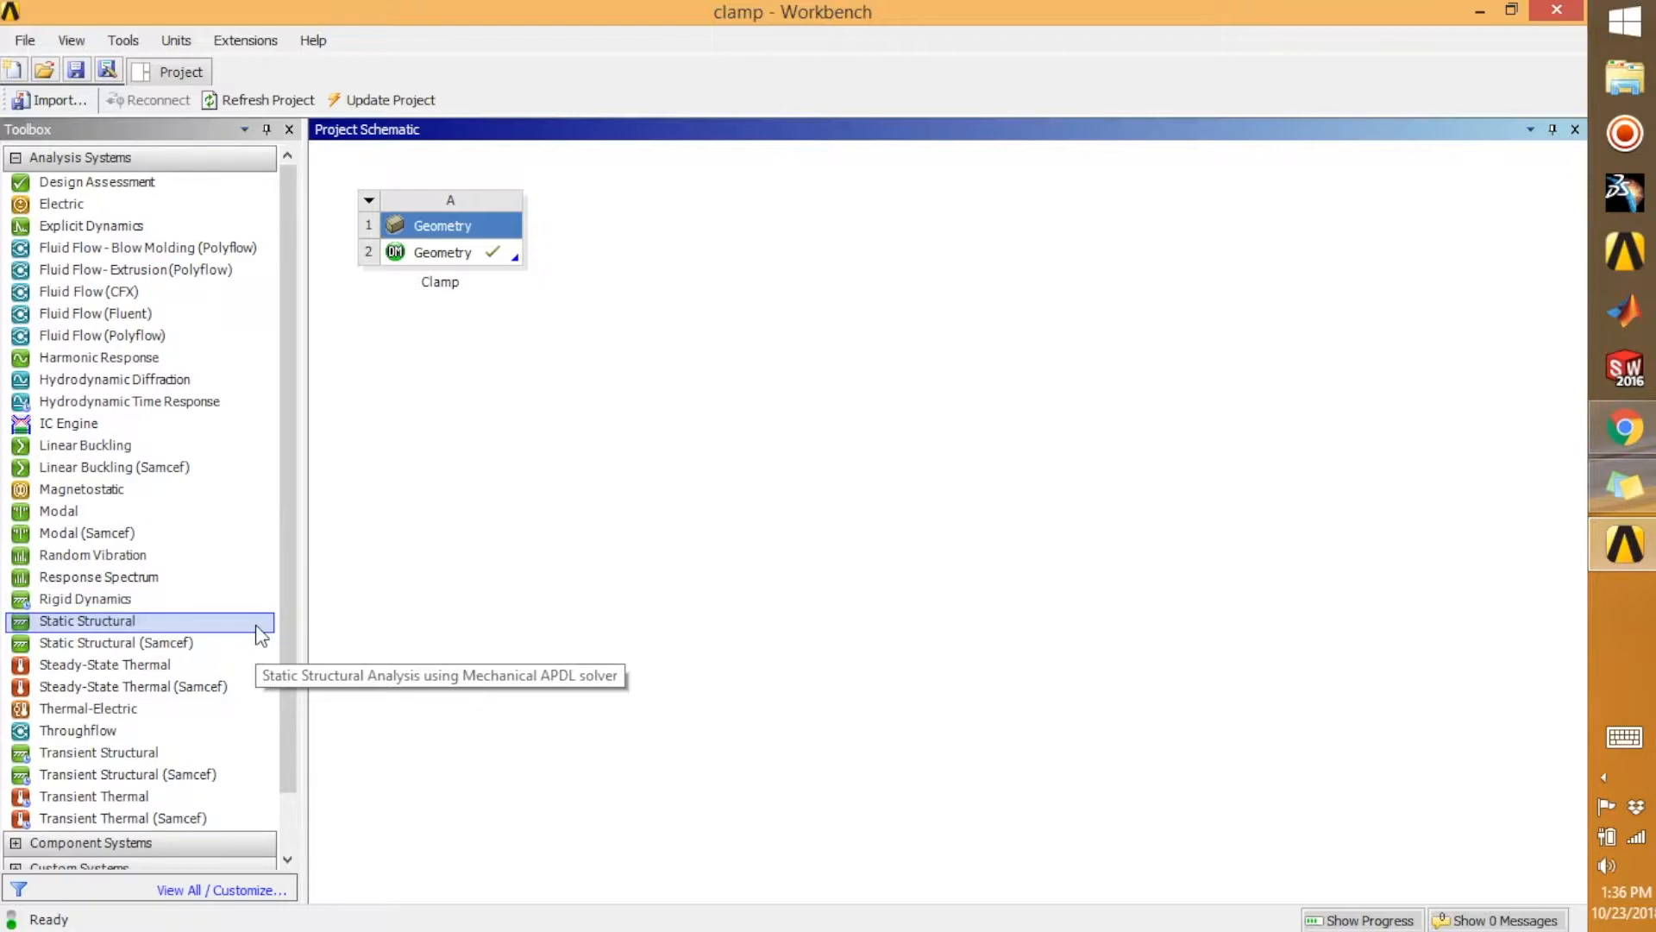
# Add a Static Structural system named "problem" and link the Clamp geometry to its Geometry cell
pyautogui.doubleClick(153, 616)
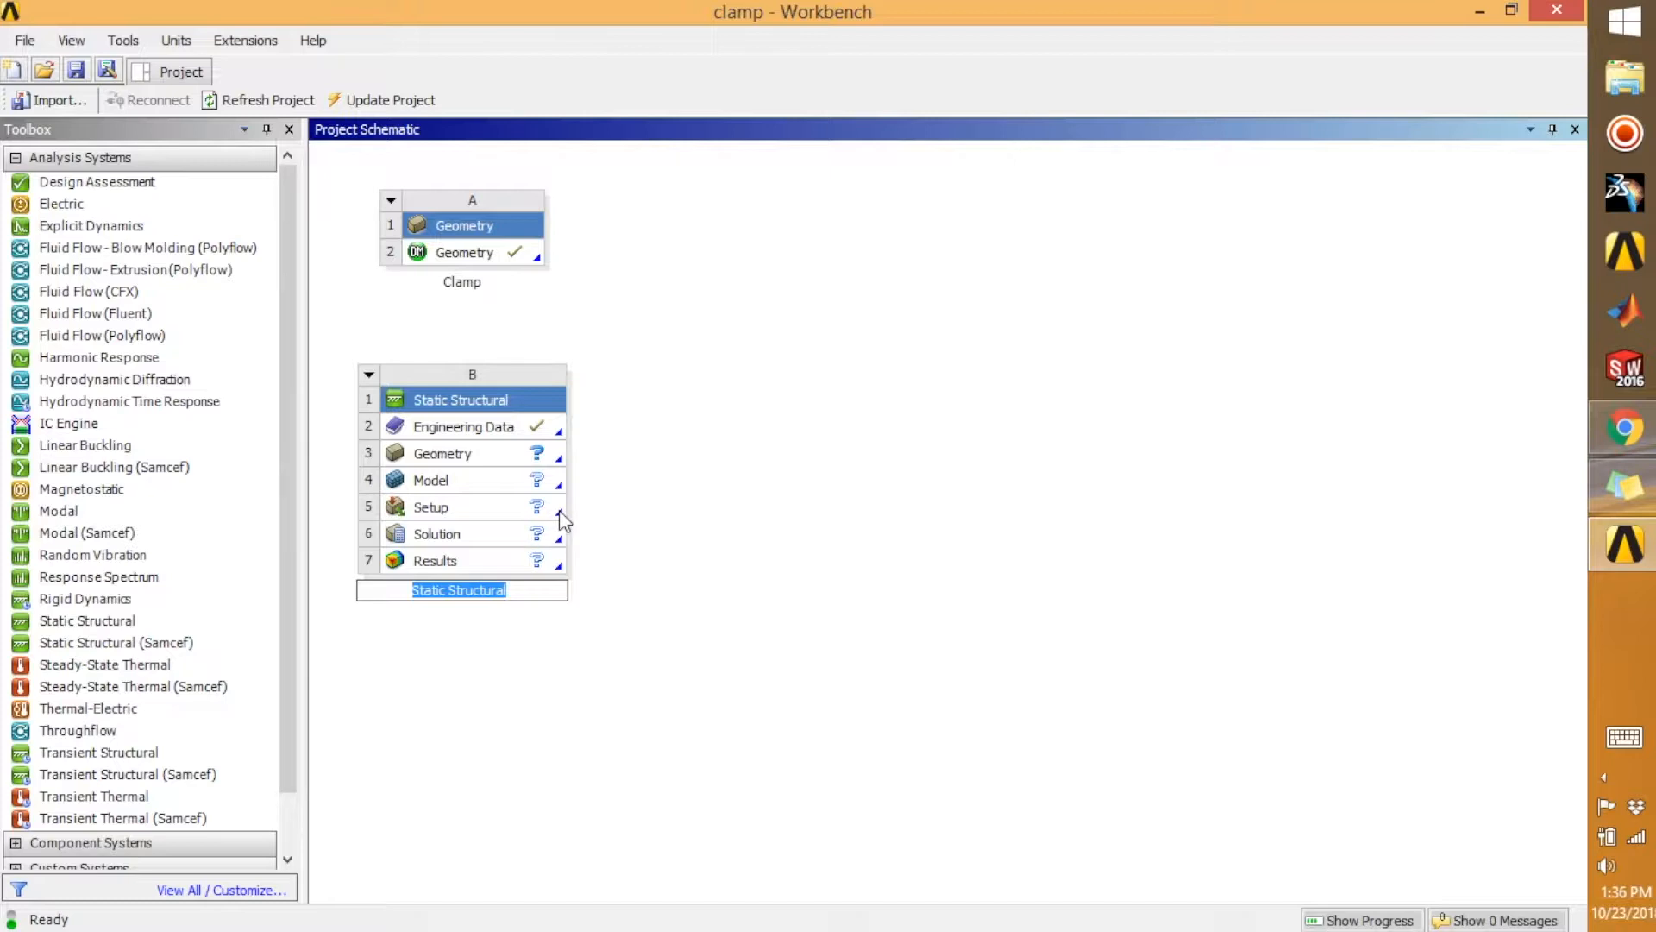
pyautogui.write('prob')
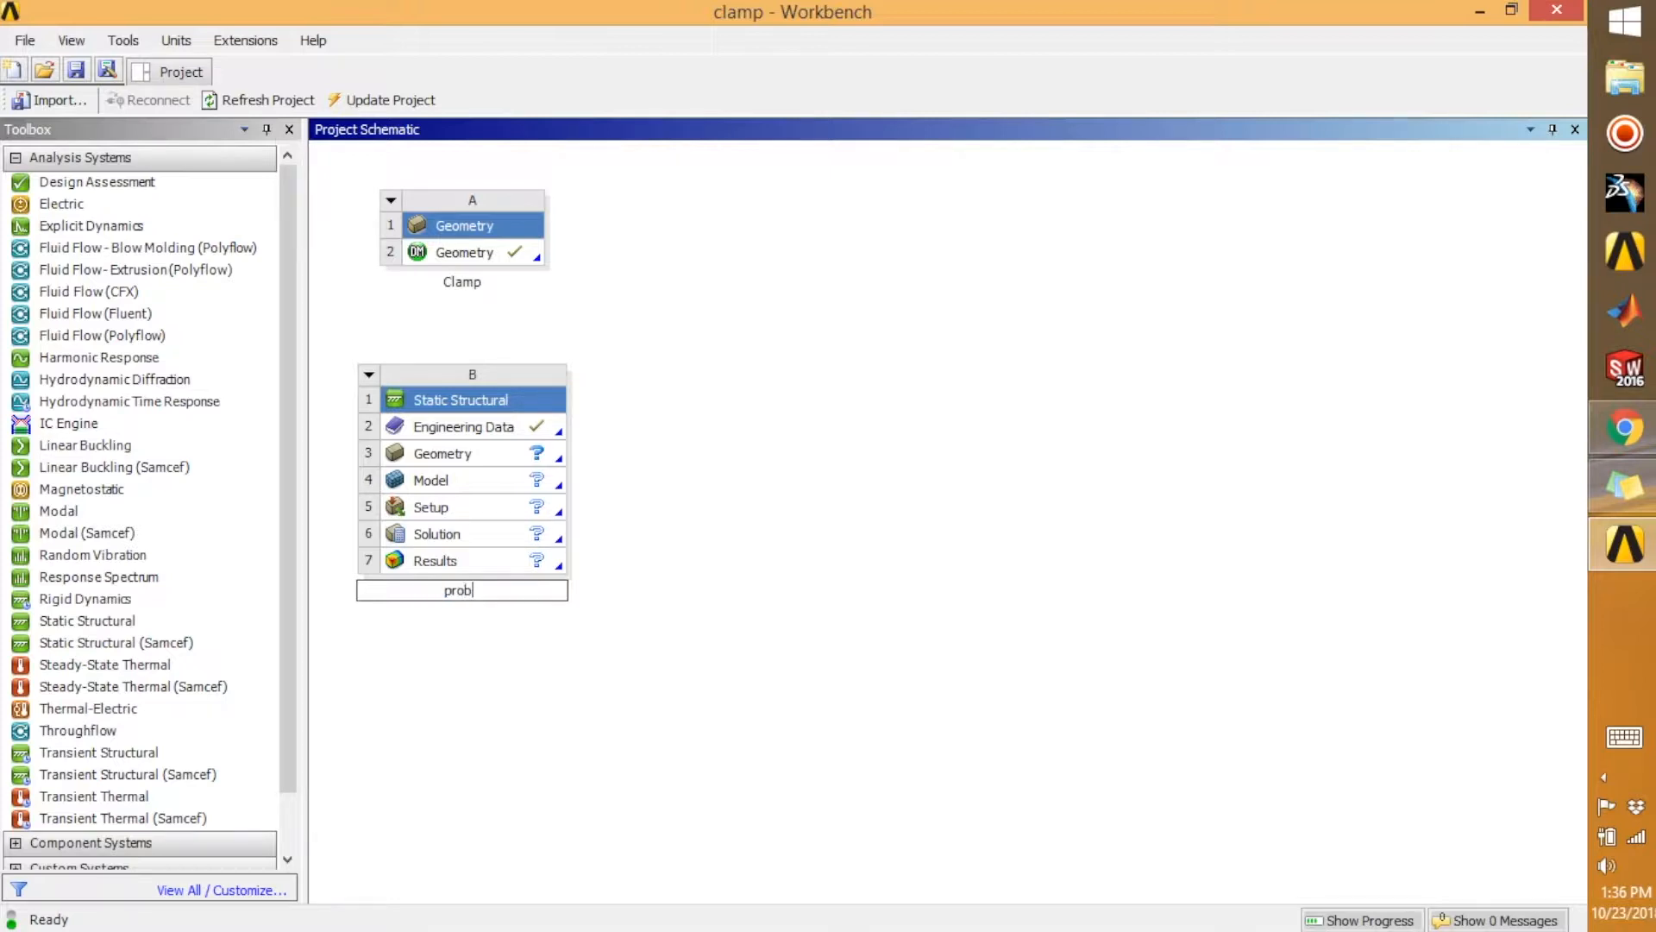
pyautogui.write('lem')
pyautogui.press('Return')
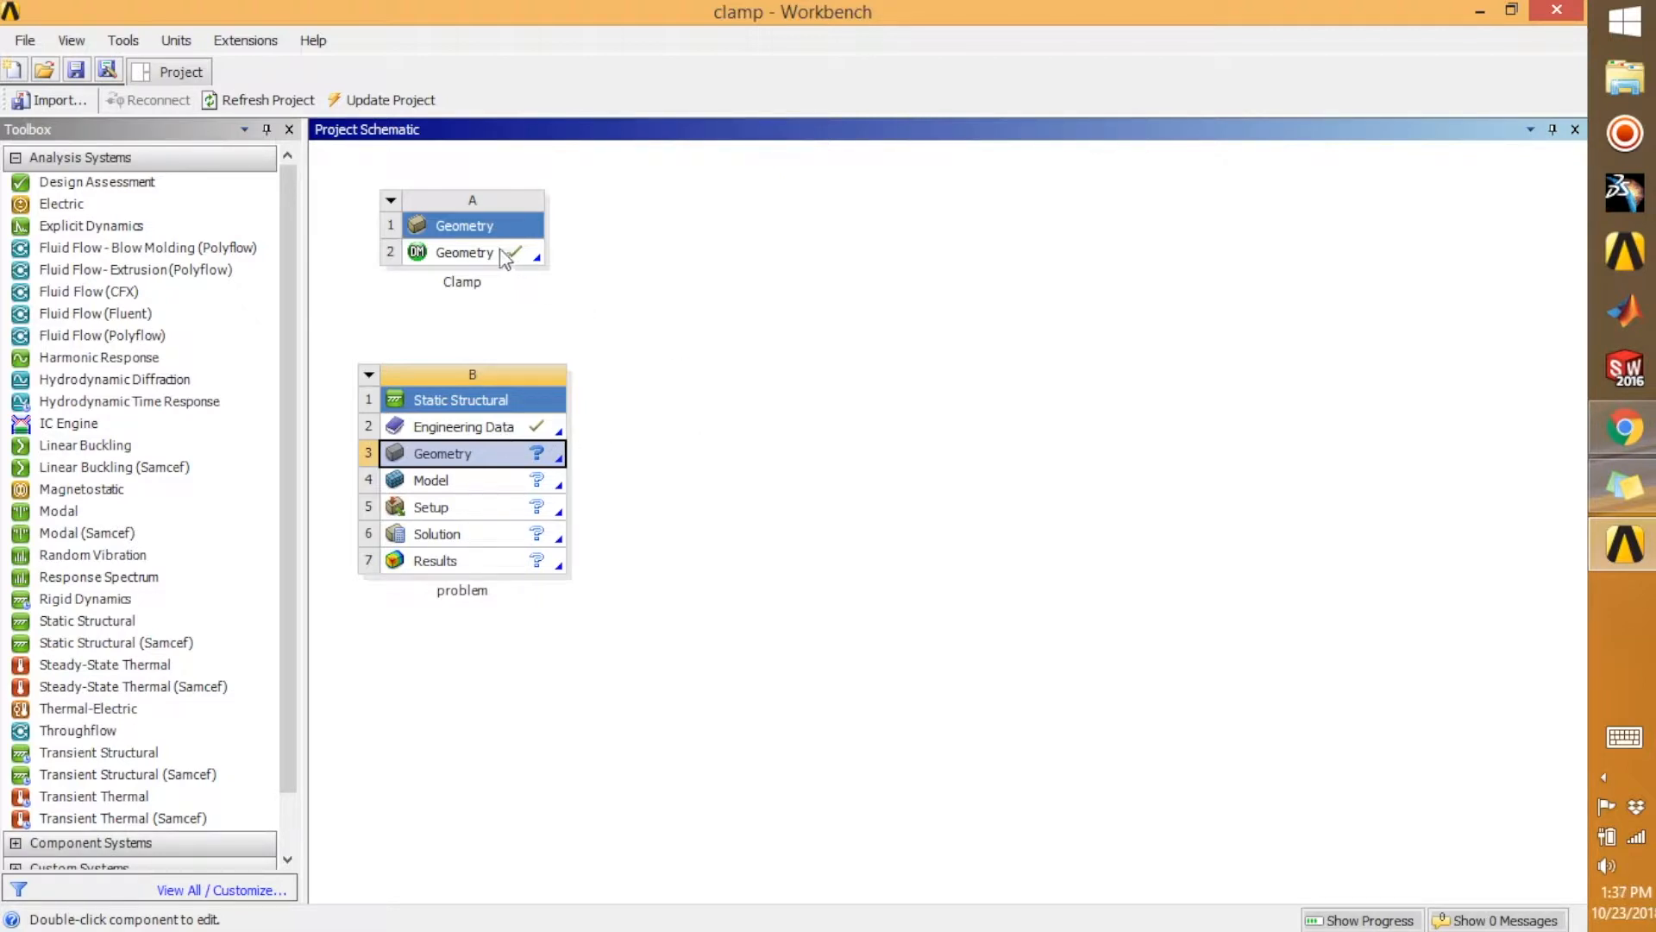
pyautogui.moveTo(499, 248); pyautogui.dragTo(540, 454)
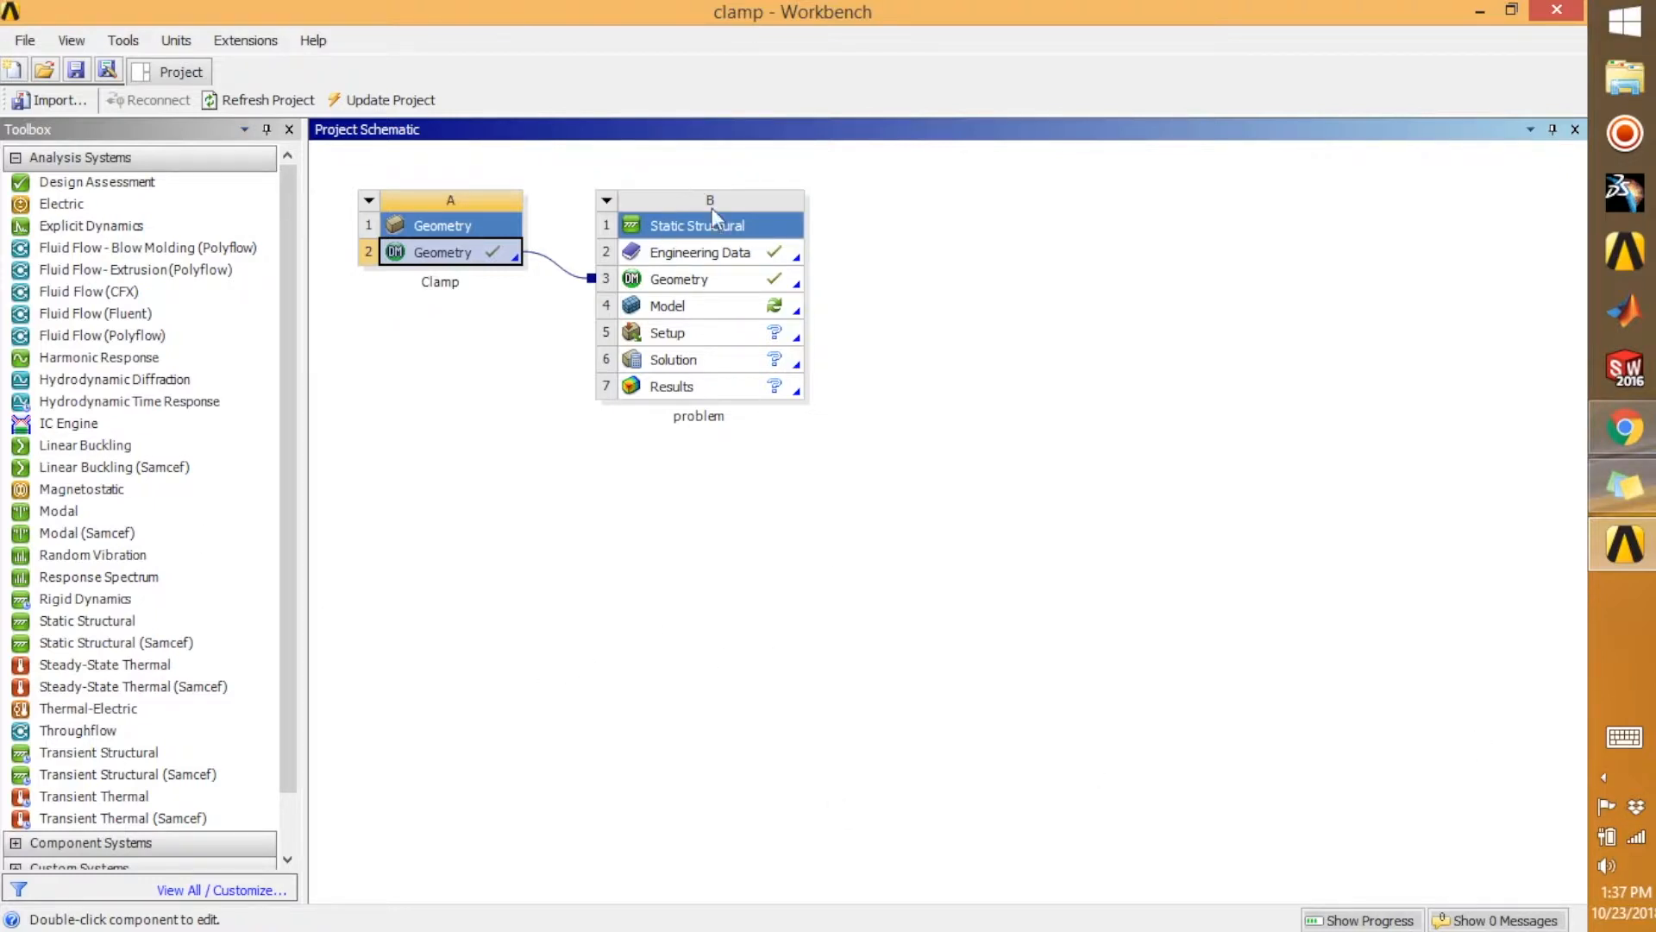
# Open the Engineering Data of the Static Structural system and add a new material named Steel
pyautogui.click(731, 260)
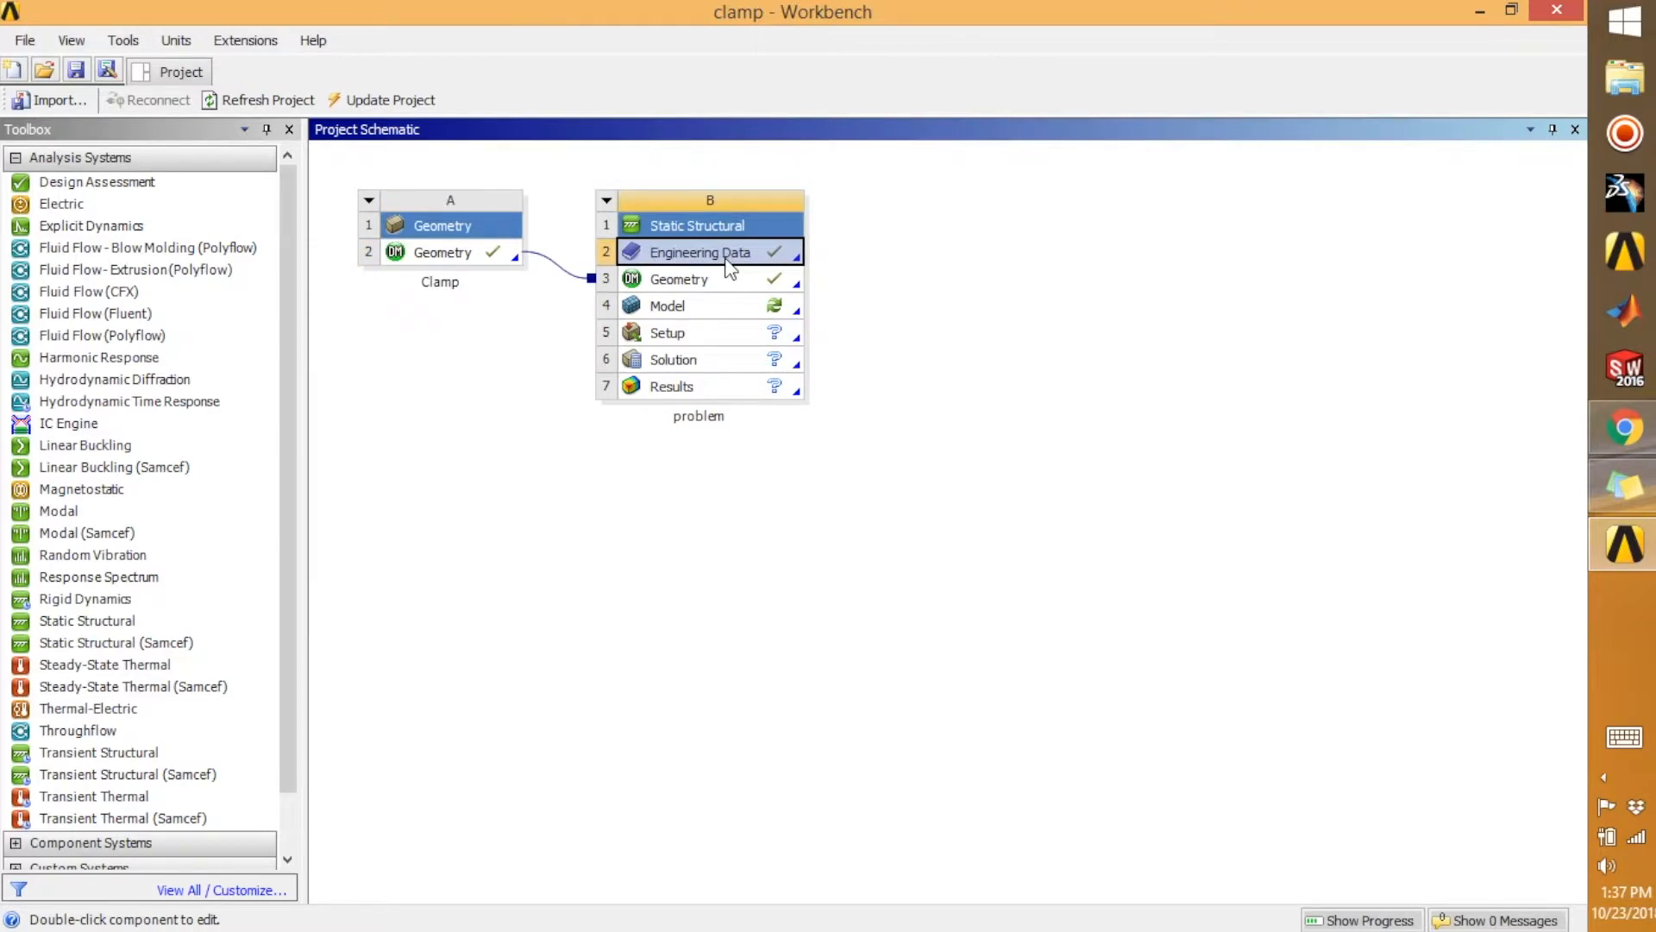
pyautogui.doubleClick(726, 261)
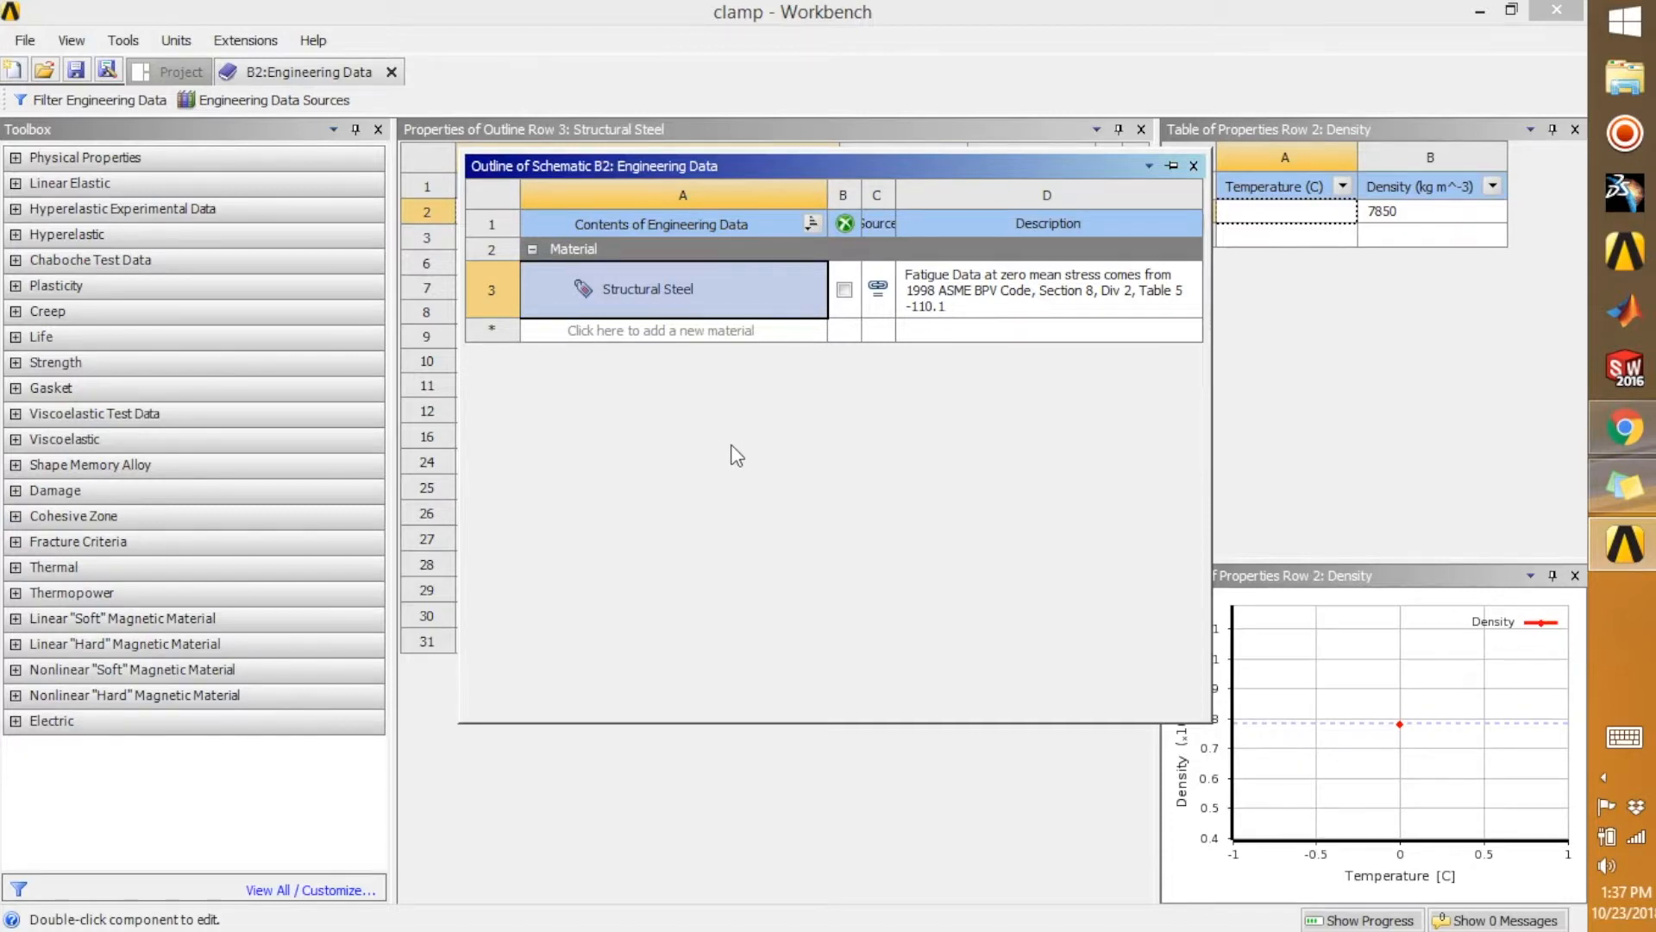
pyautogui.click(276, 99)
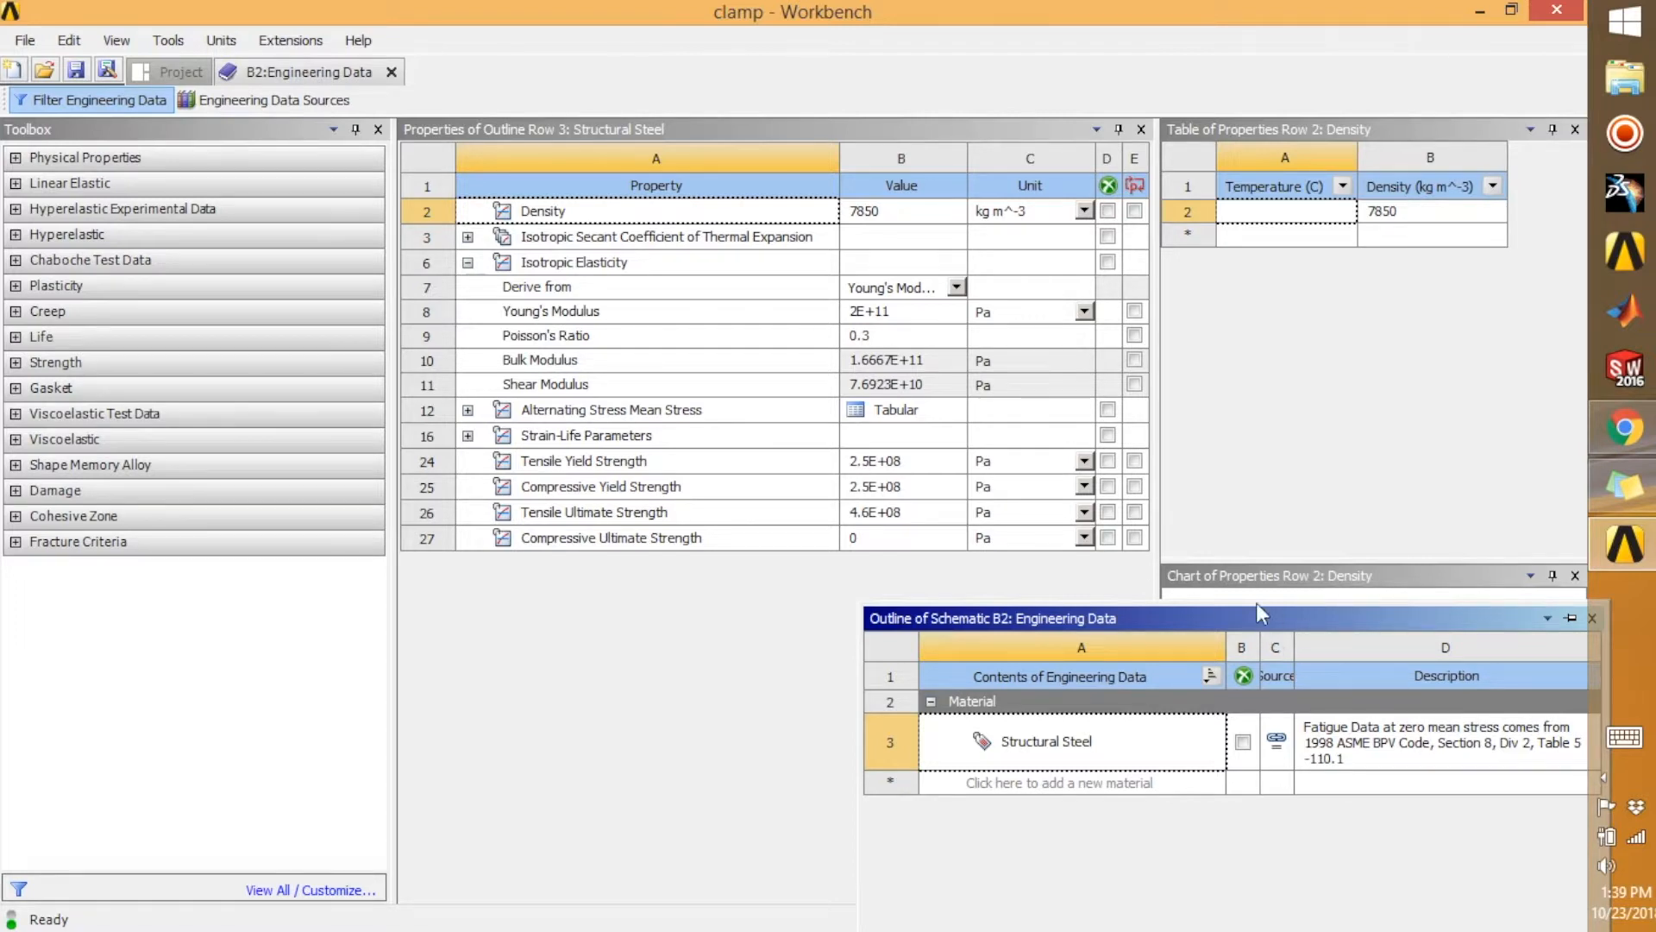
pyautogui.moveTo(1259, 613); pyautogui.dragTo(929, 377)
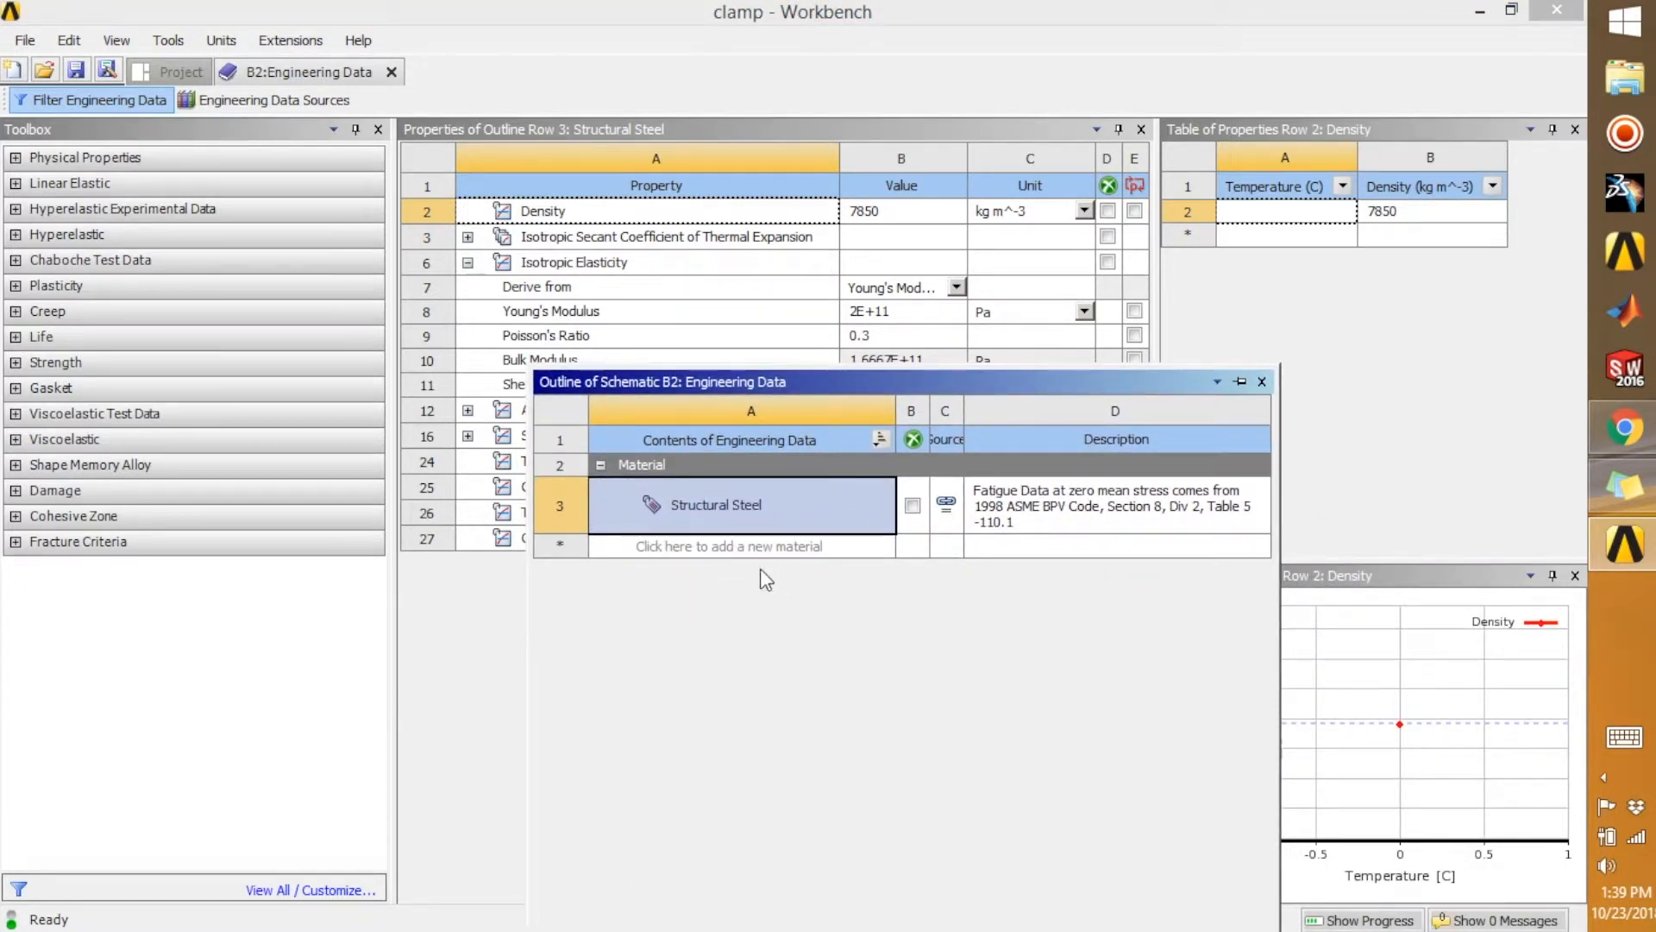
pyautogui.click(701, 549)
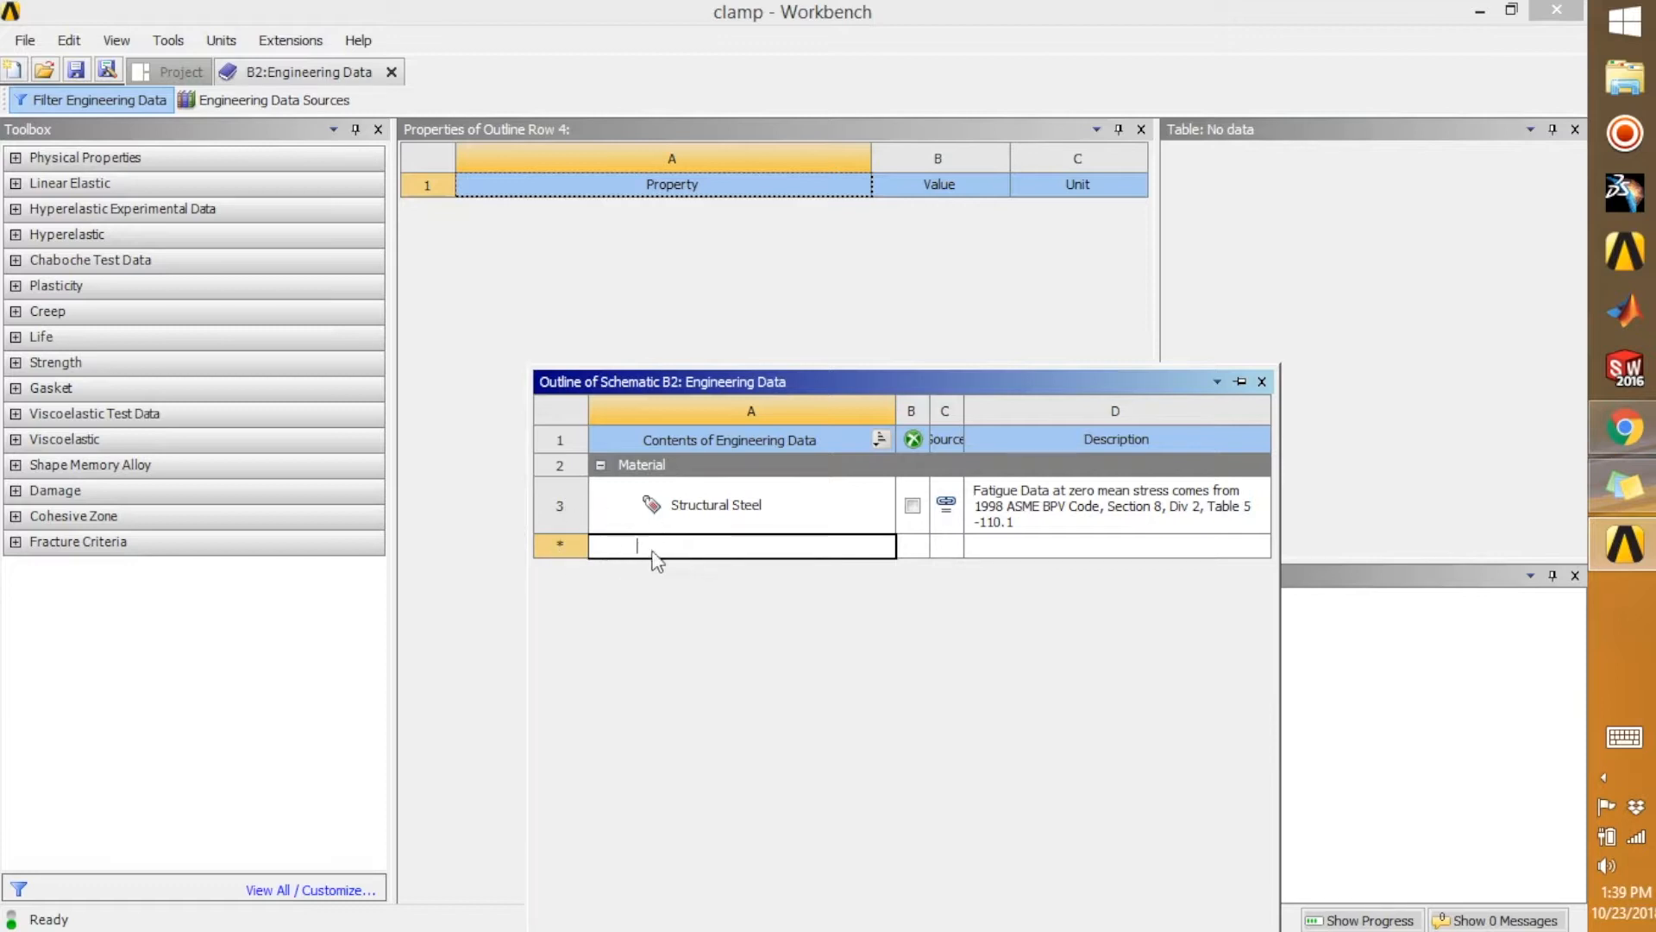
pyautogui.write('Steel')
# Add the Density and Isotropic Elasticity properties to the Steel material
pyautogui.click(32, 162)
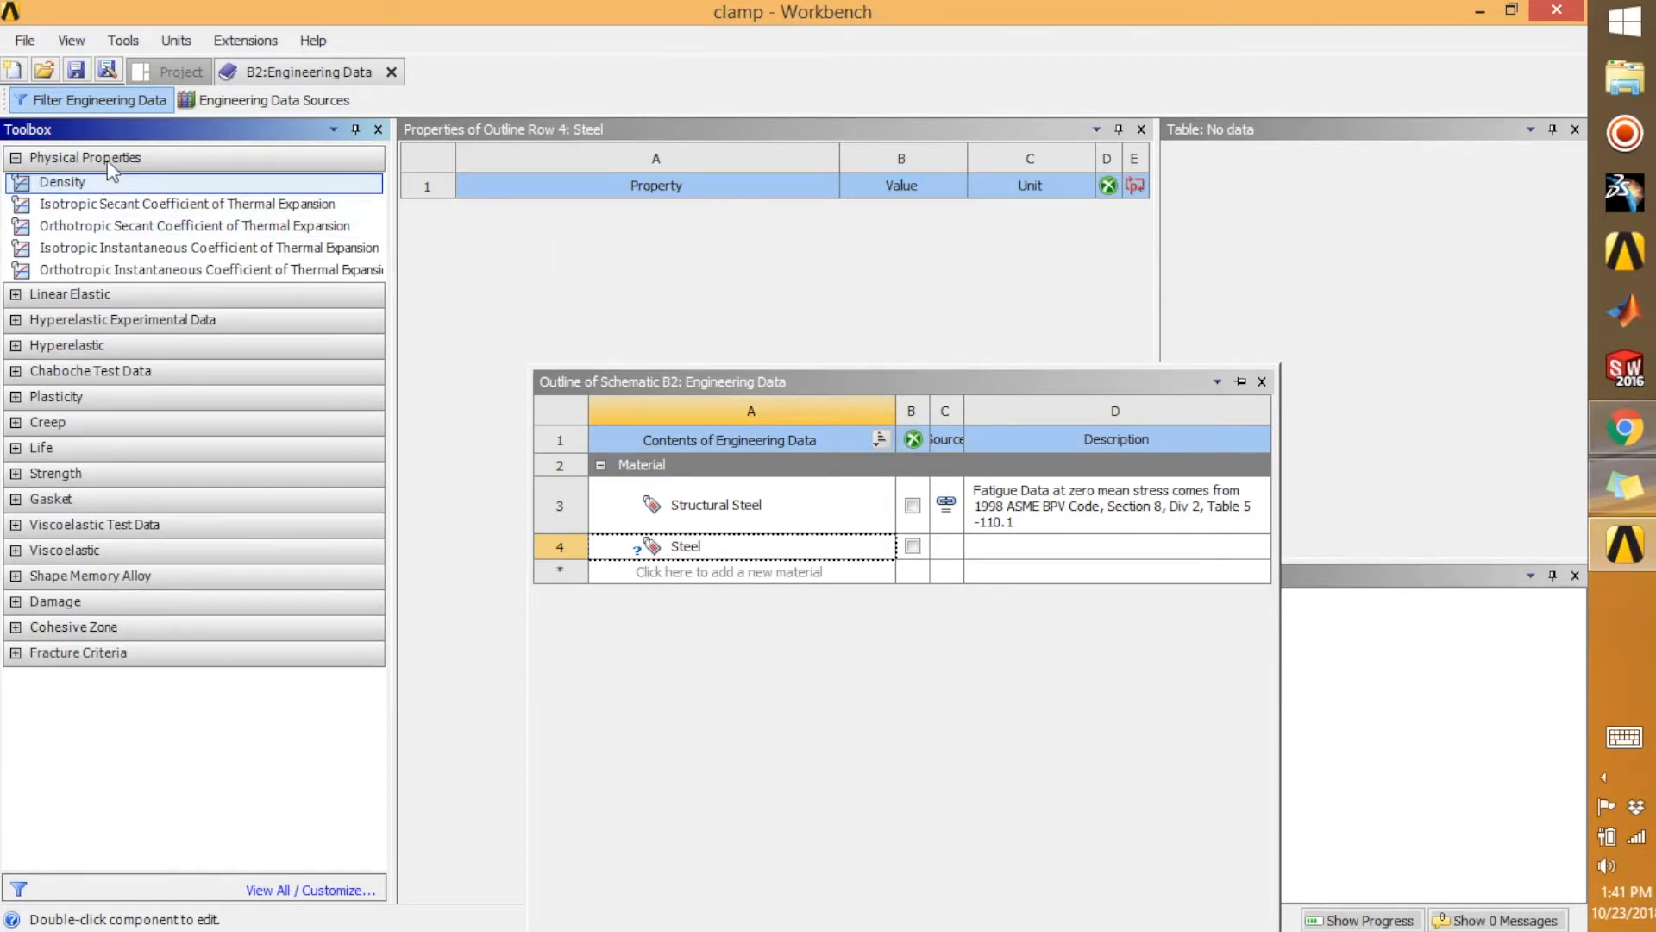
pyautogui.click(17, 159)
pyautogui.click(16, 159)
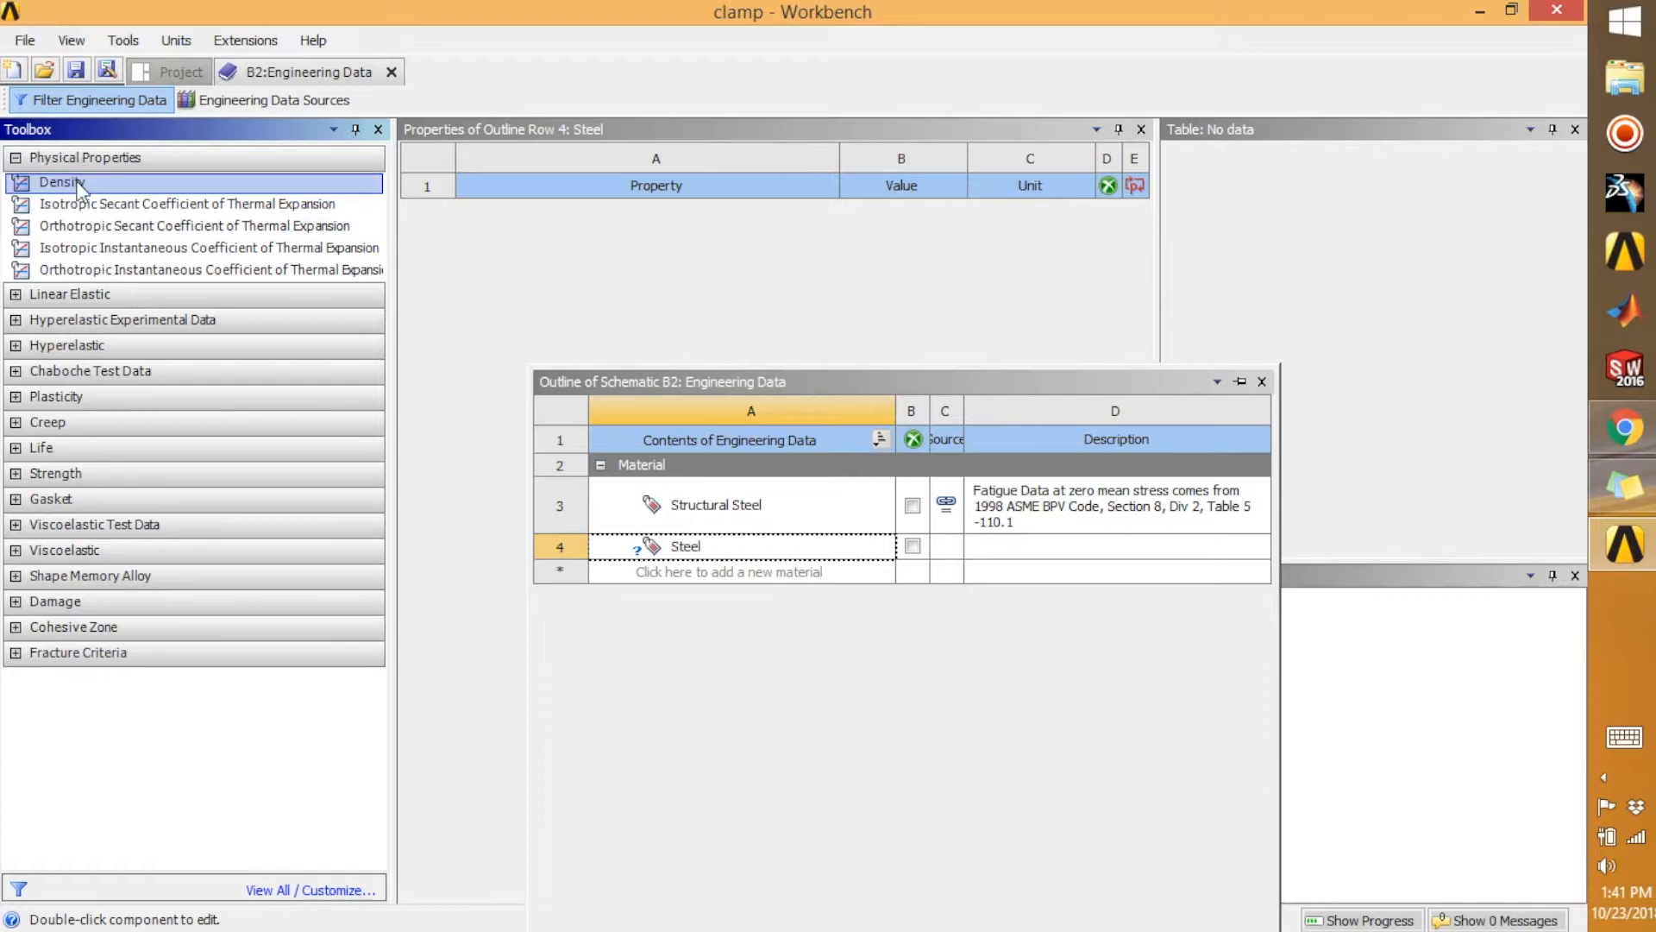
pyautogui.doubleClick(80, 184)
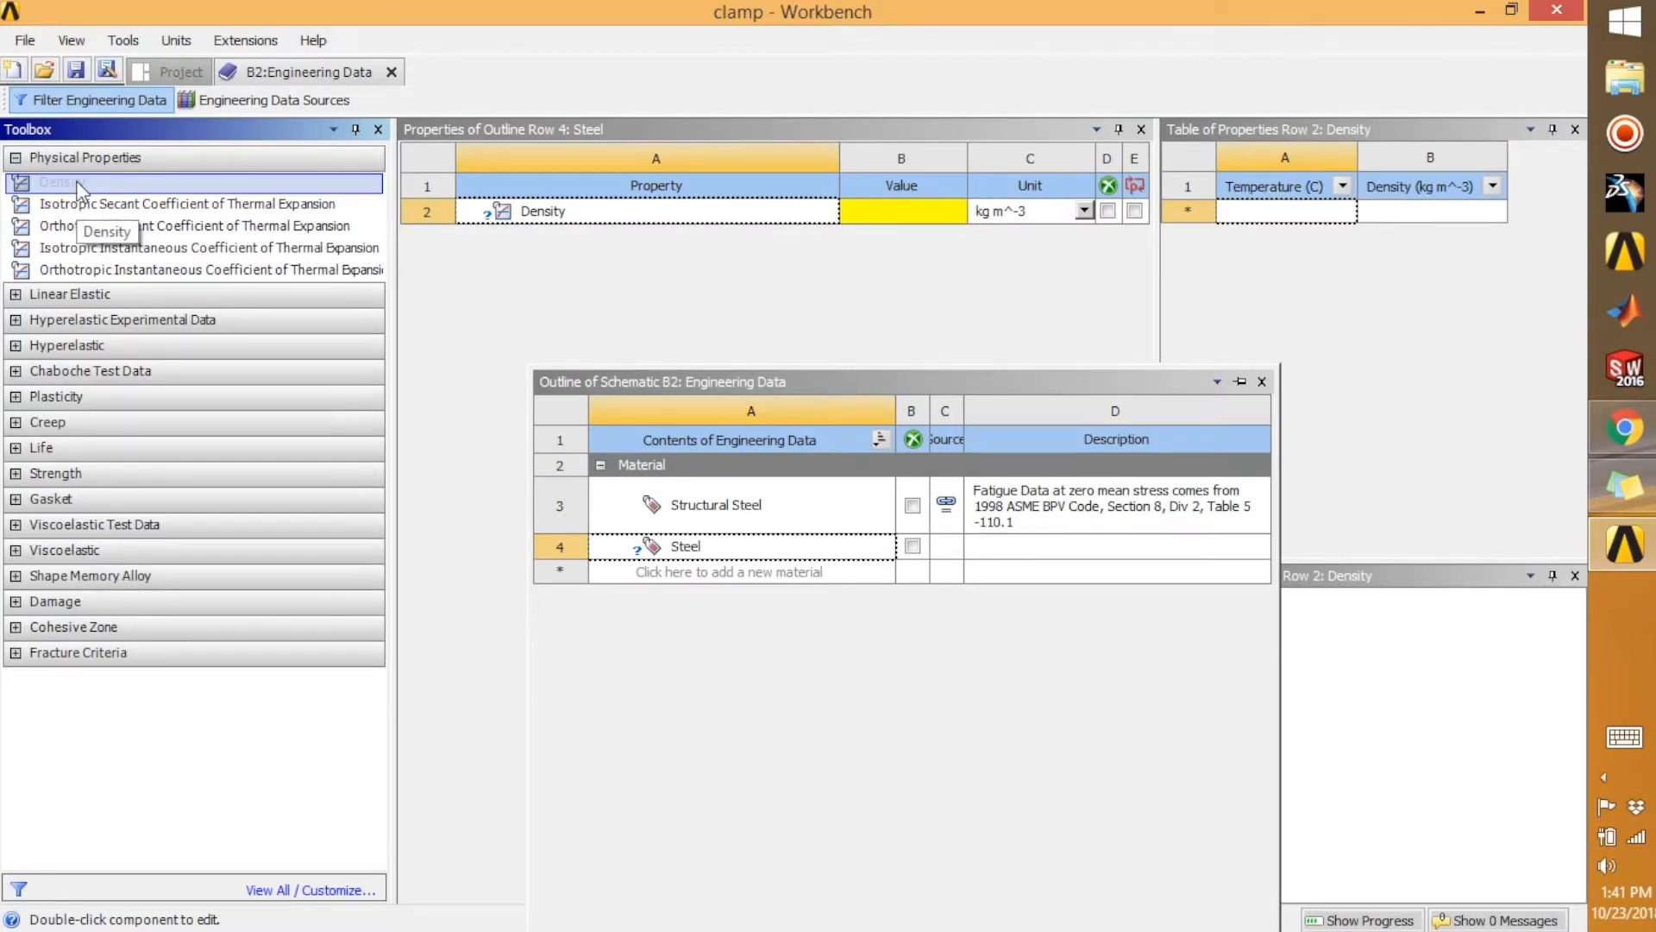
pyautogui.click(15, 295)
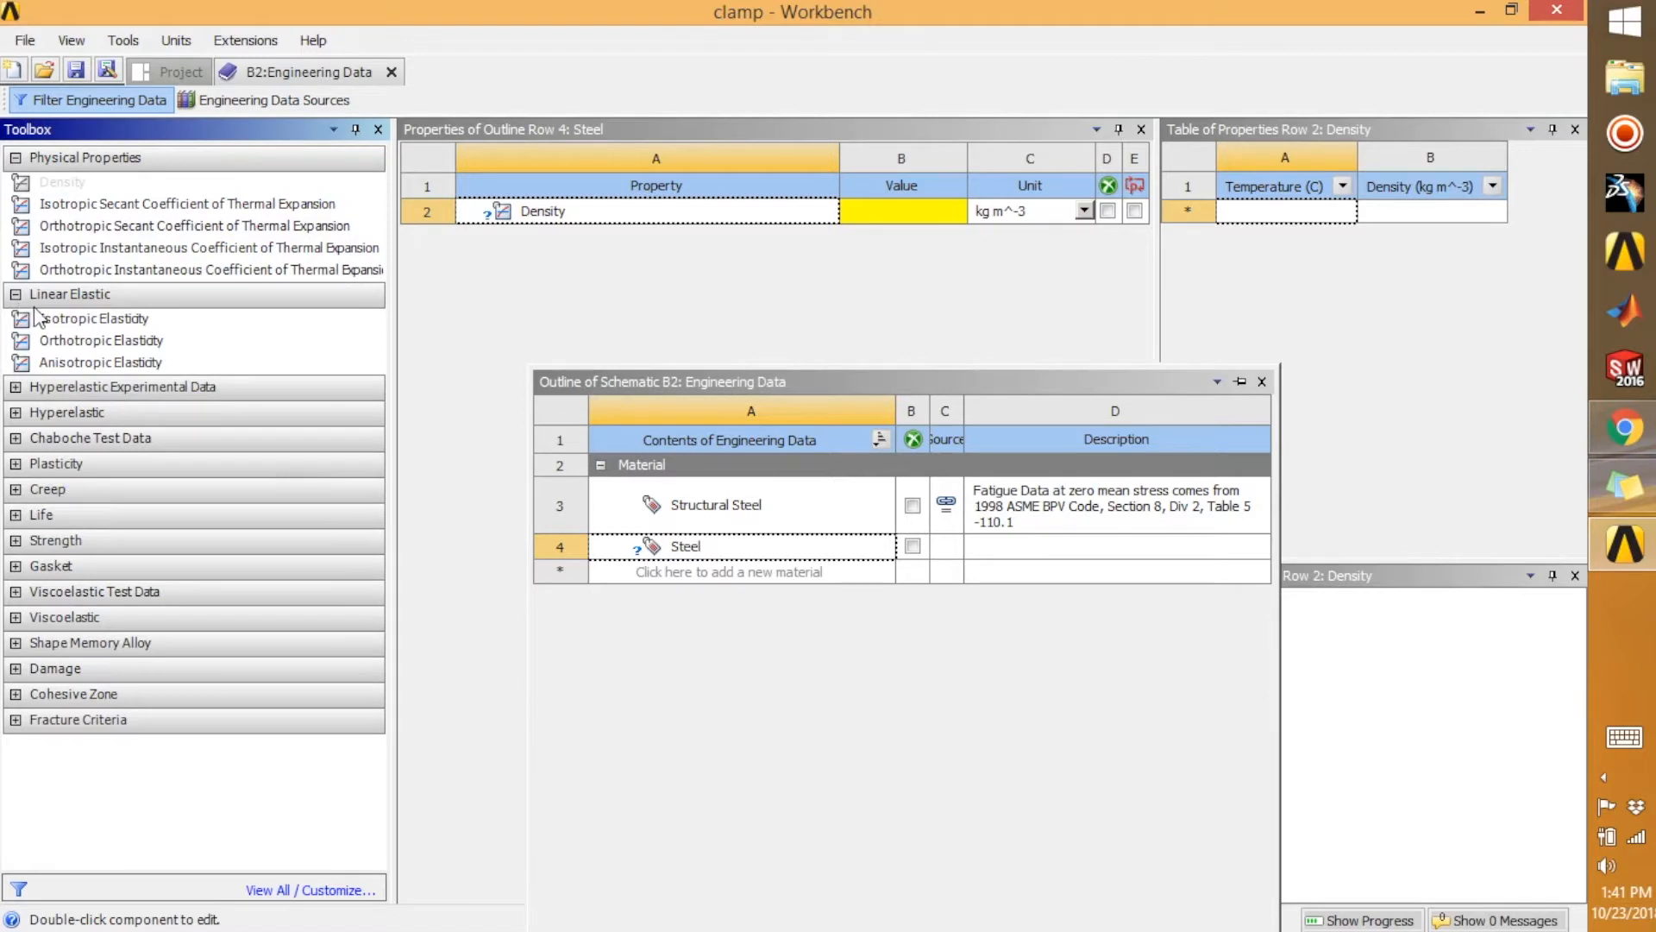
pyautogui.doubleClick(104, 321)
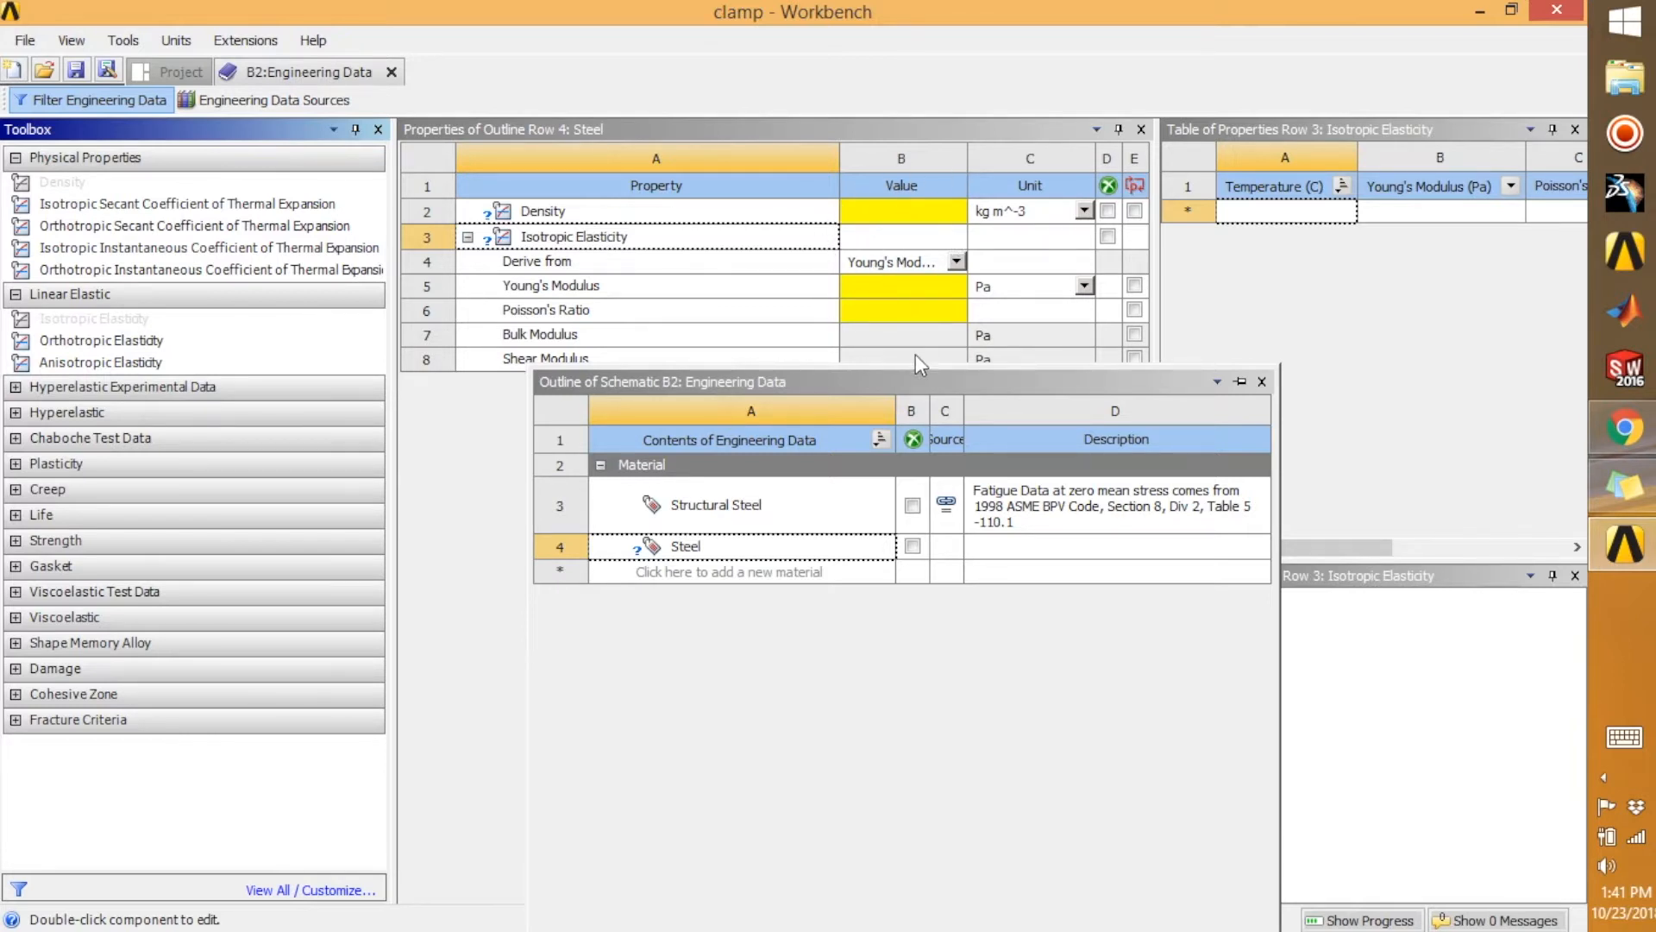
# Move the material outline clear of the property table and set Steel's density to 8100 kg m^-3
pyautogui.click(912, 384)
pyautogui.moveTo(845, 383); pyautogui.dragTo(706, 488)
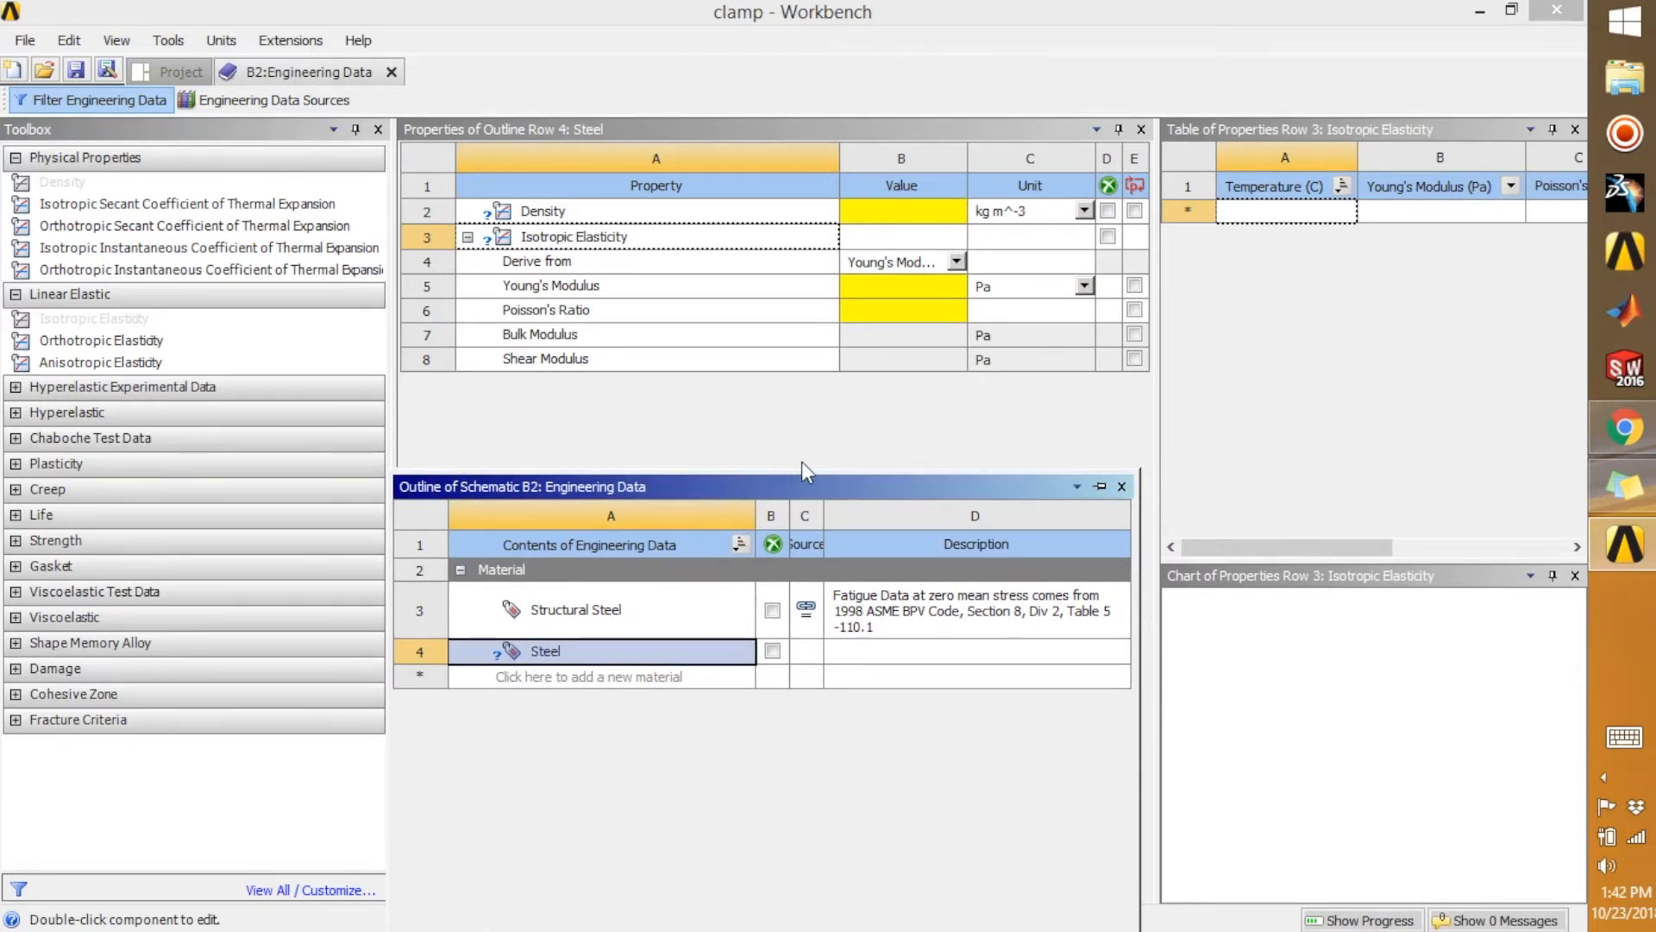
pyautogui.click(893, 225)
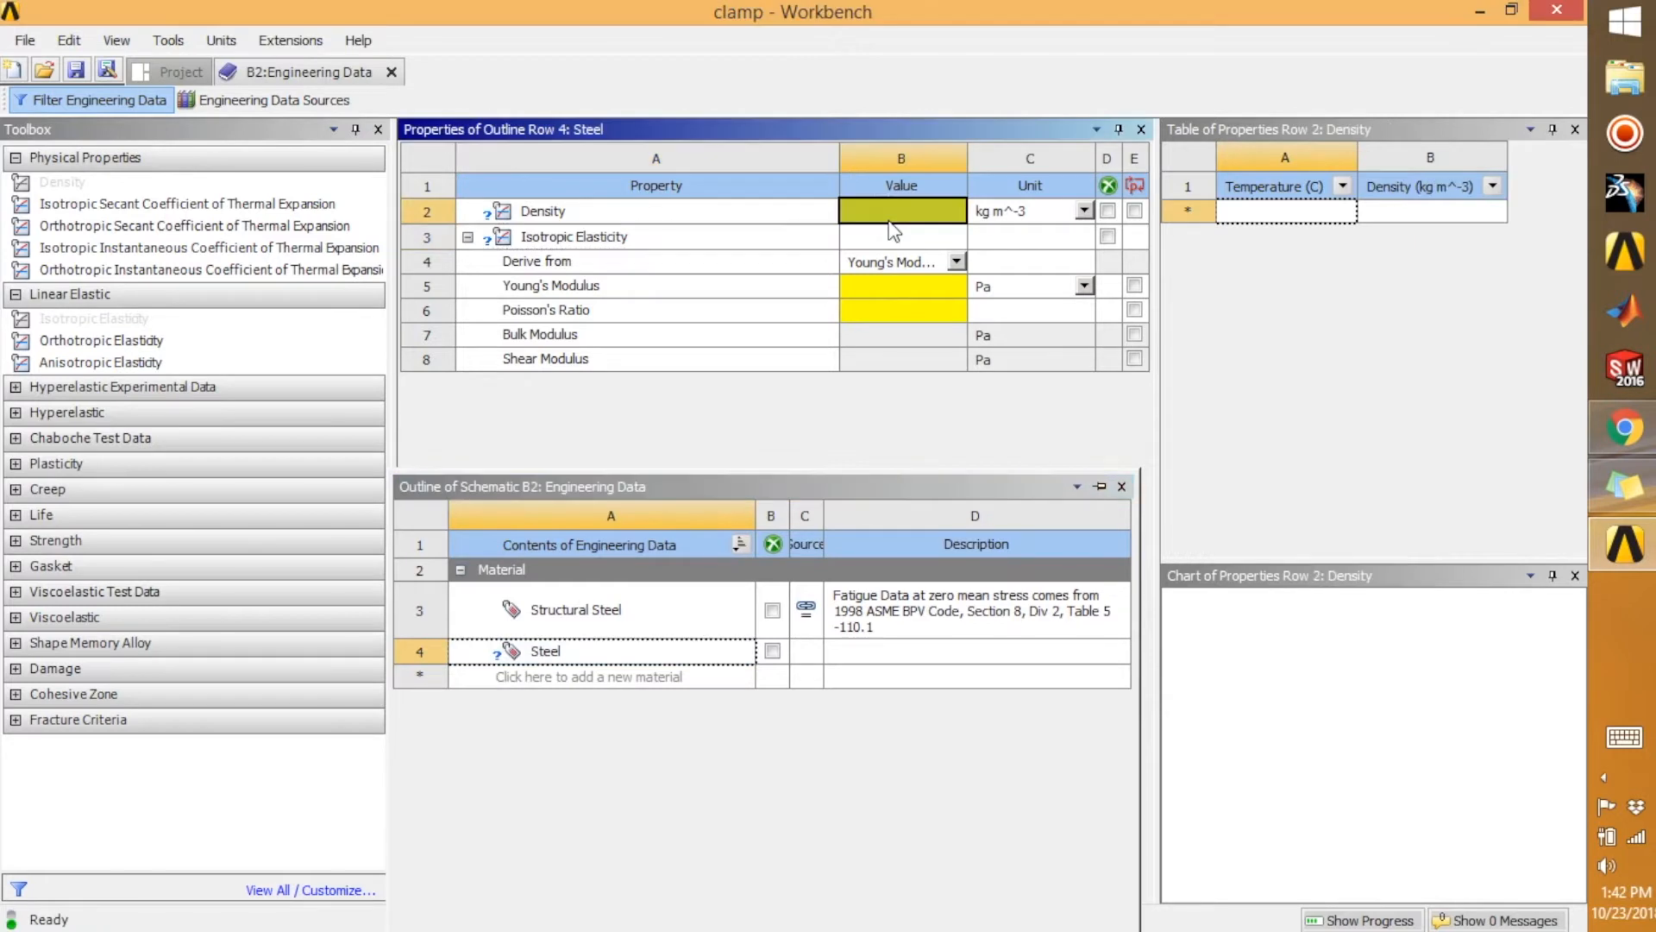
pyautogui.click(893, 235)
pyautogui.click(888, 212)
pyautogui.write('8100')
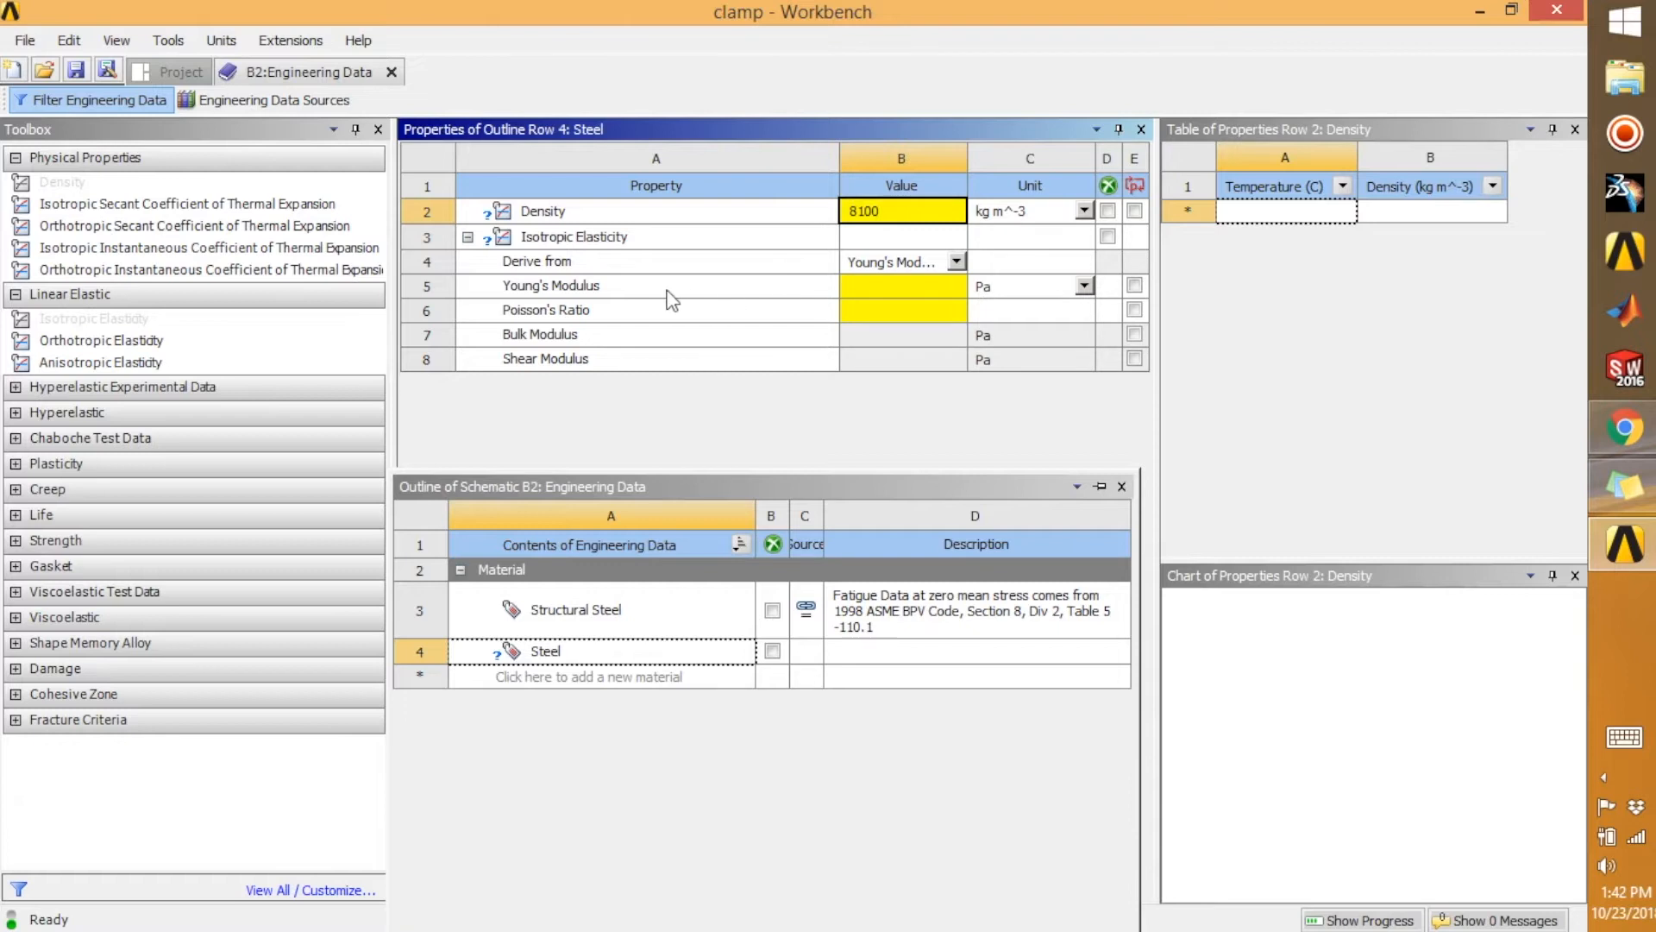
# Set Steel's Young's modulus to 1.9E+11 Pa and its Poisson's ratio to 0.27
pyautogui.click(893, 288)
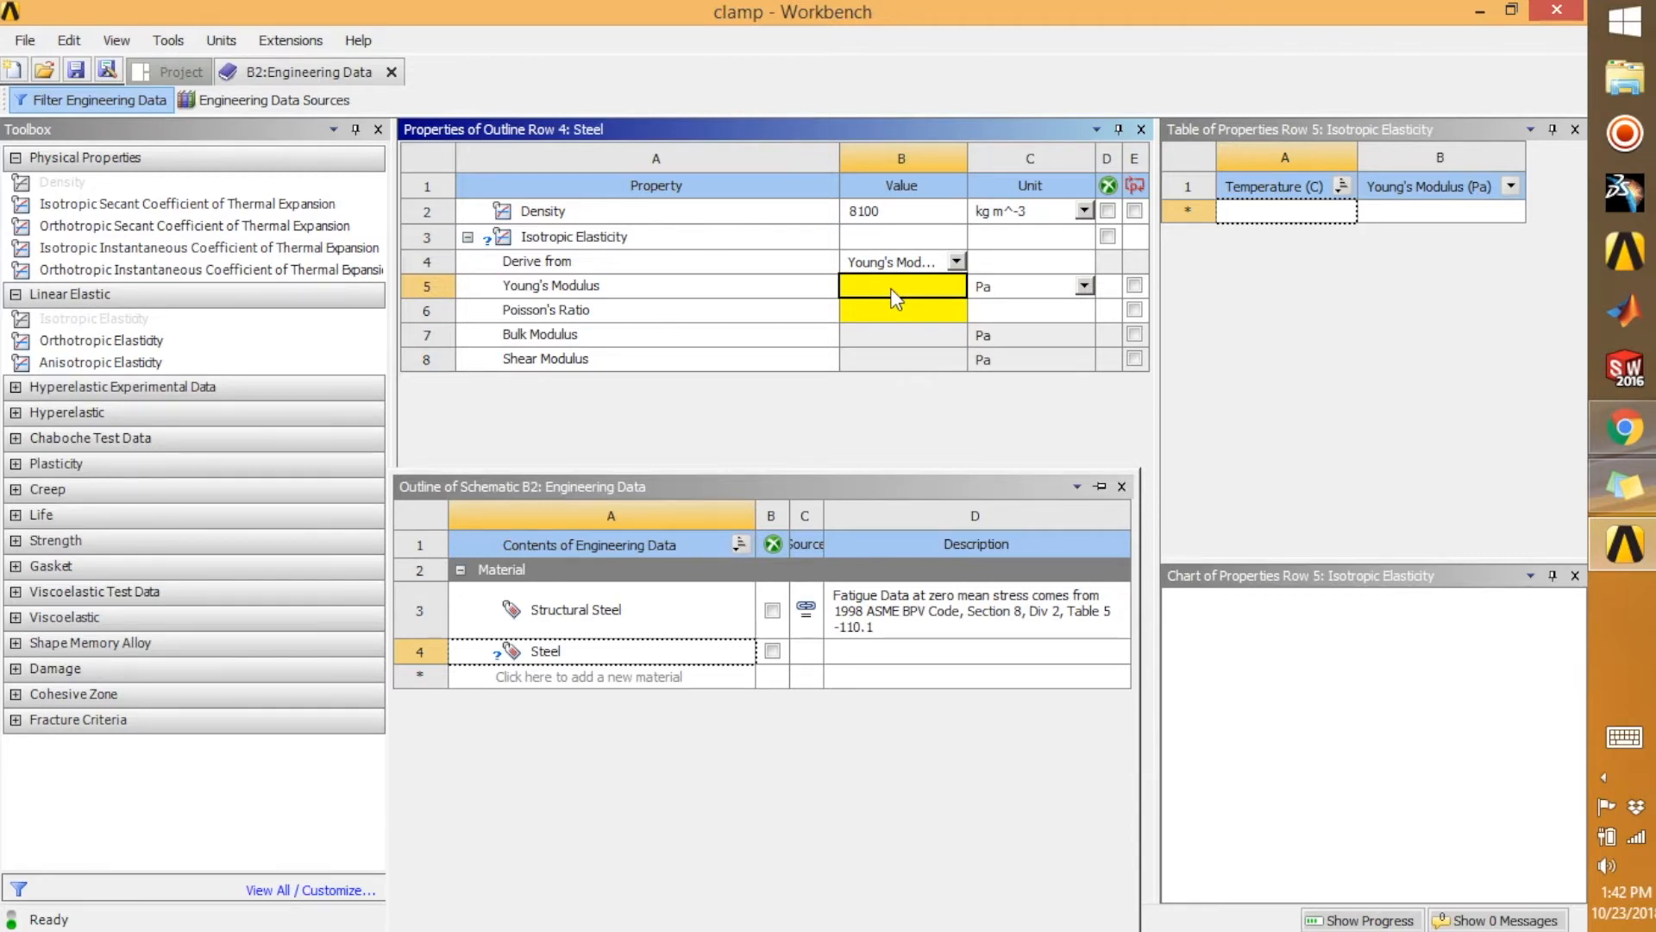
pyautogui.write('1.9E+11')
pyautogui.click(877, 313)
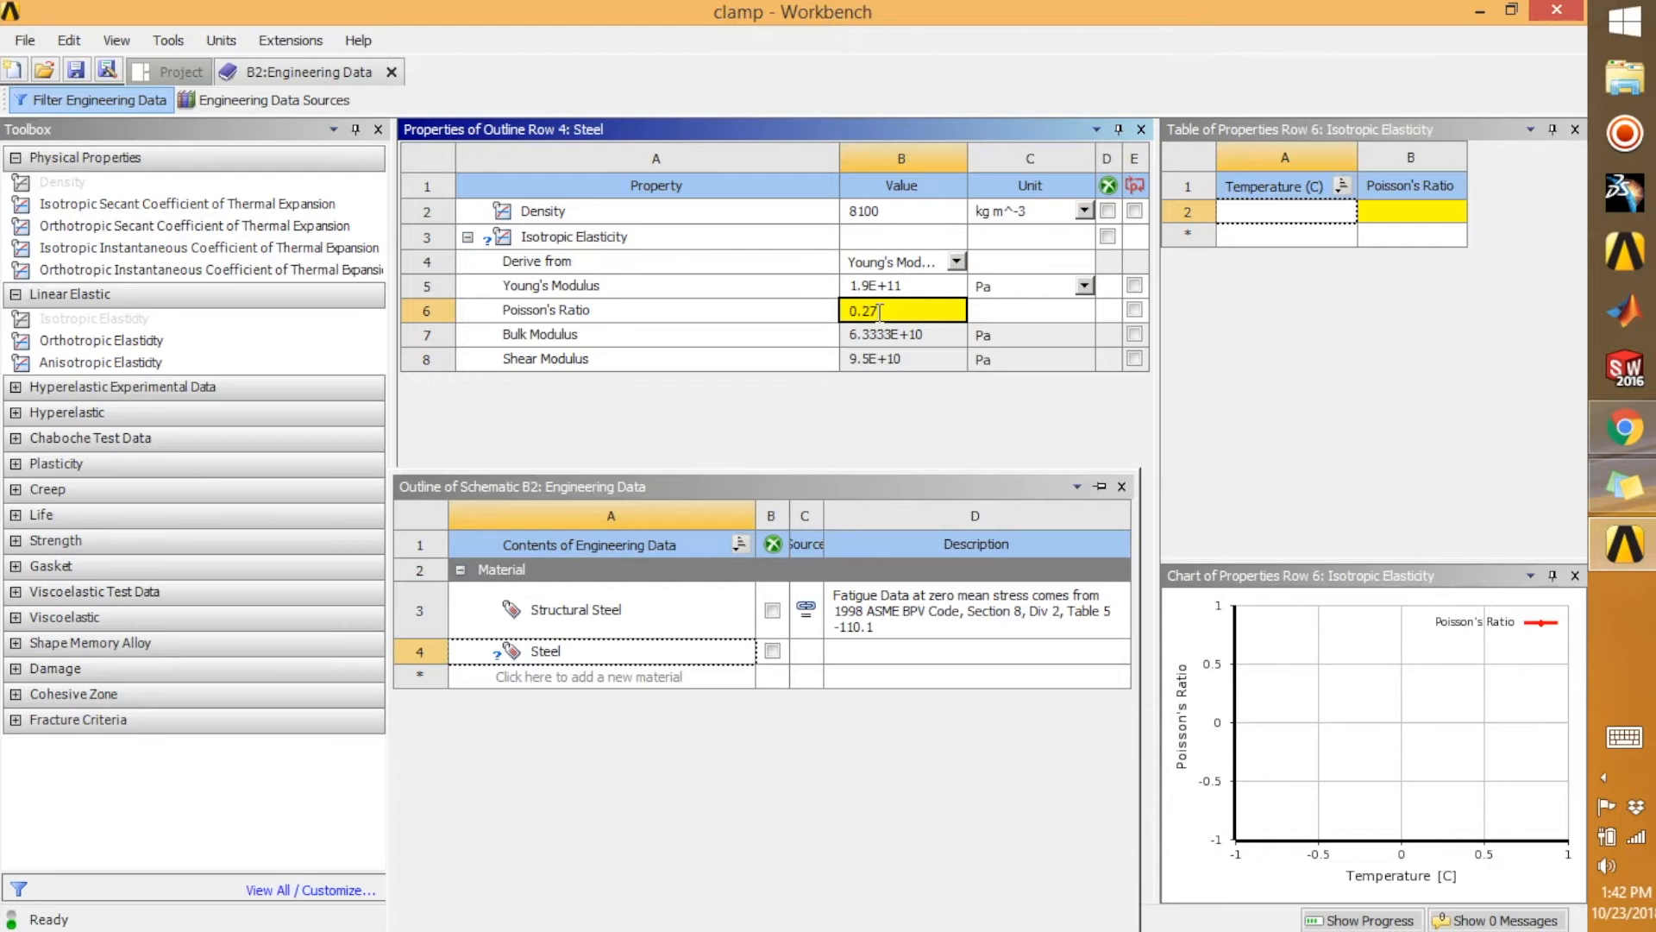
pyautogui.write('0.27')
pyautogui.click(843, 356)
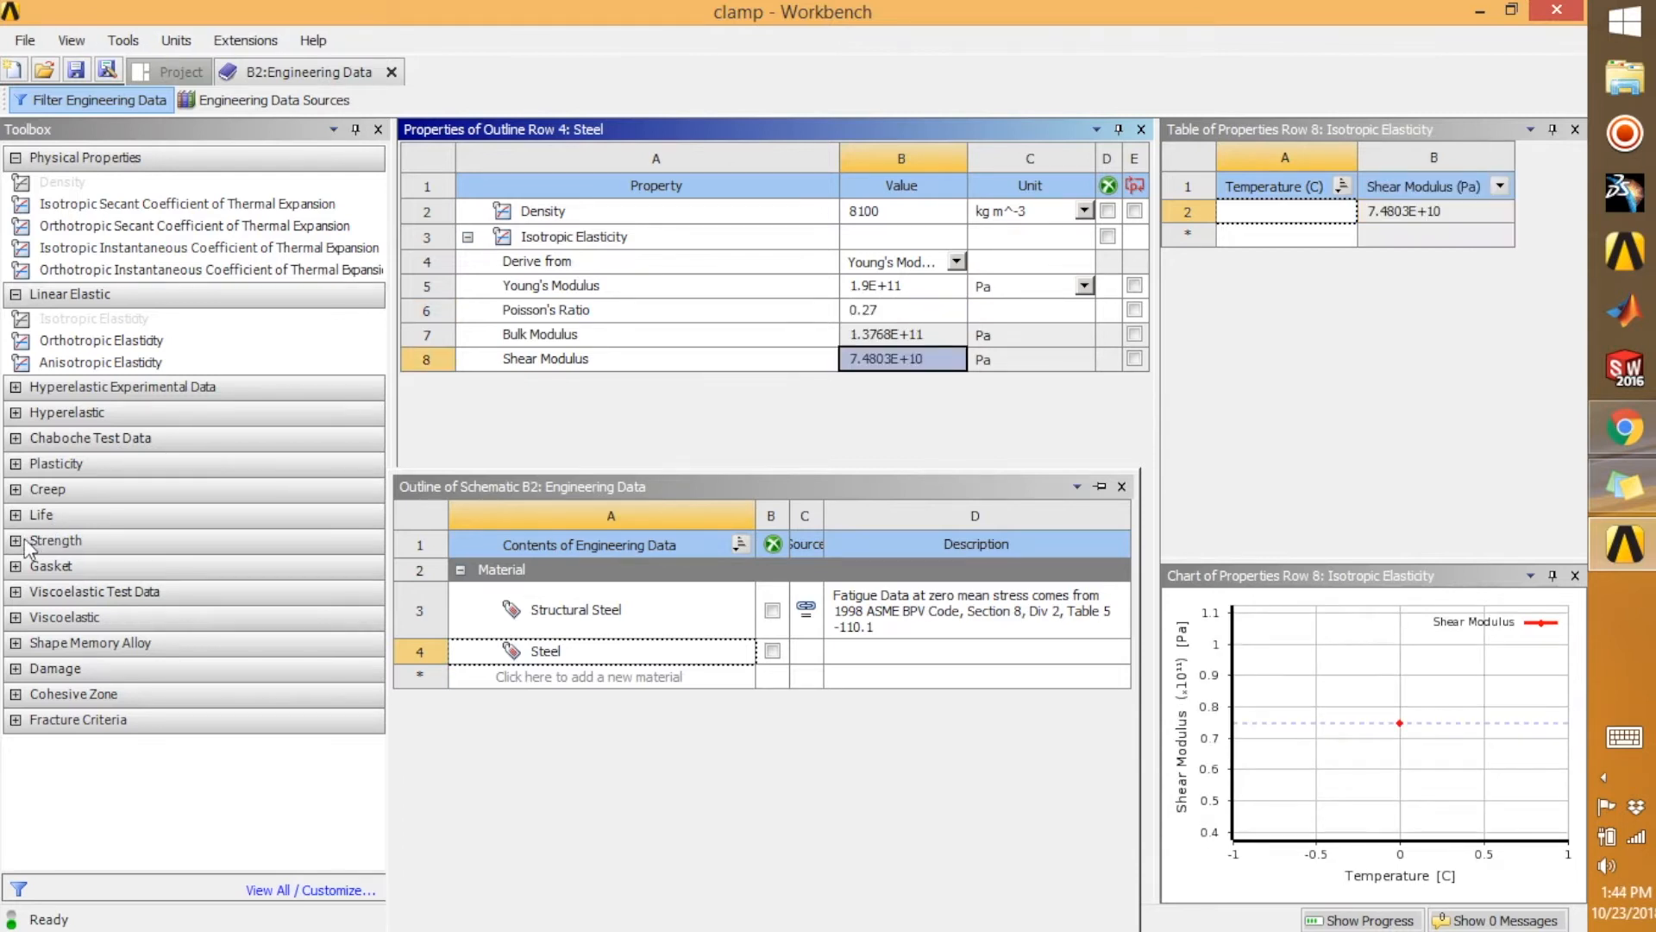
# Add the Tensile Yield Strength property to Steel and set it to 2.5E+11 Pa
pyautogui.click(15, 541)
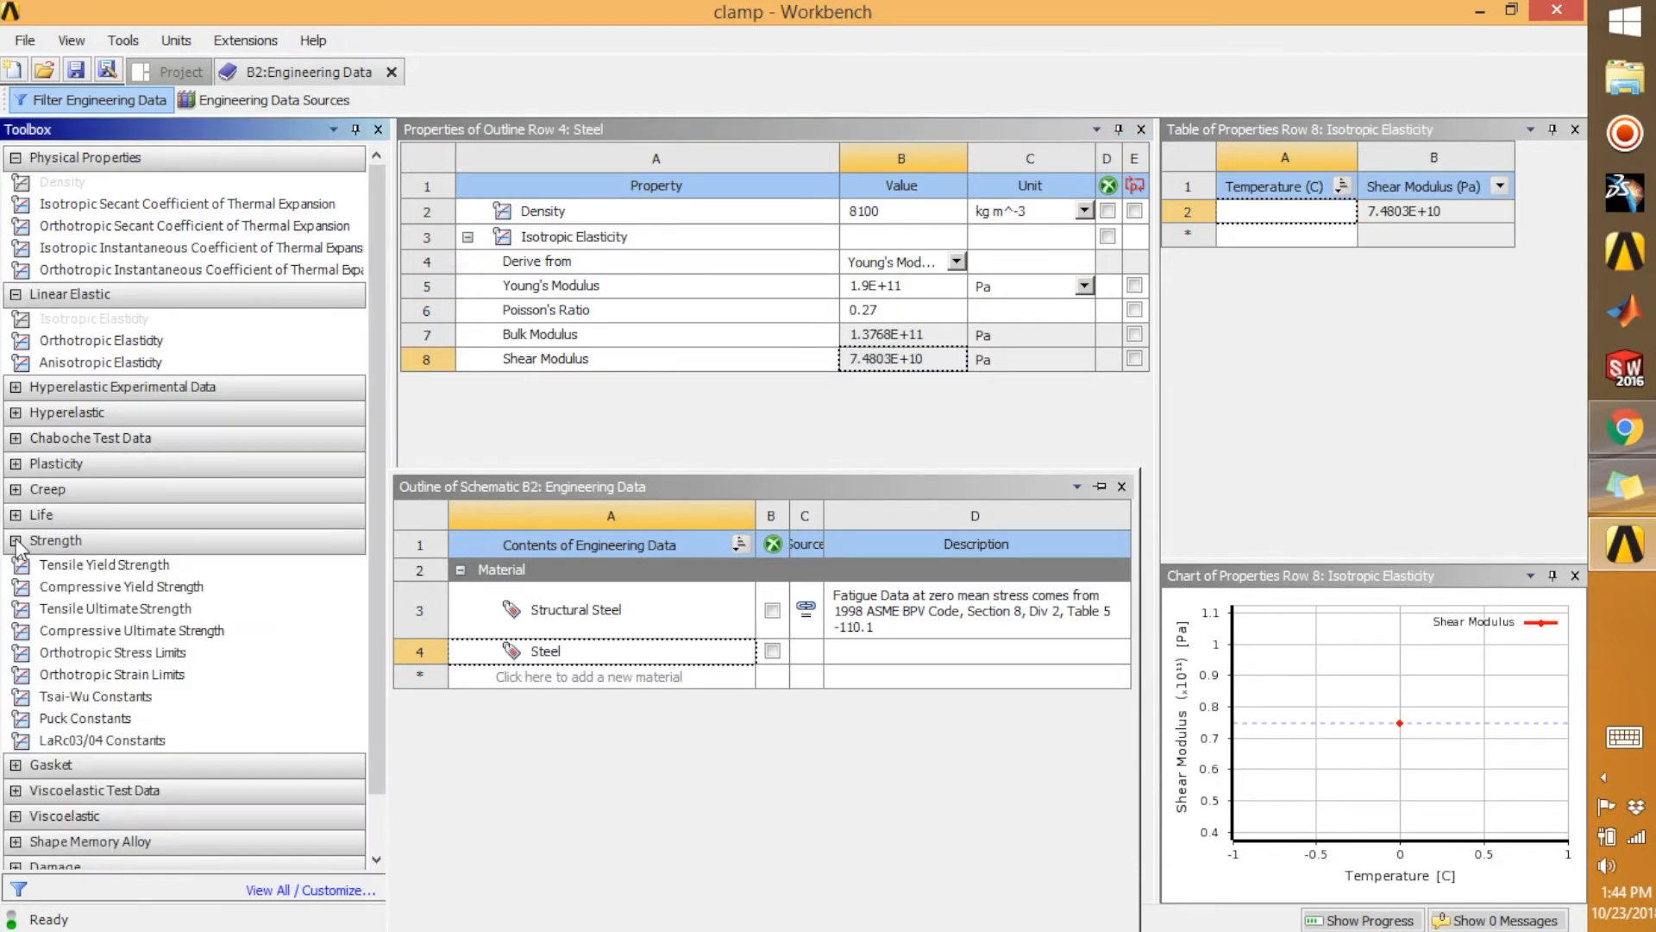
pyautogui.doubleClick(97, 565)
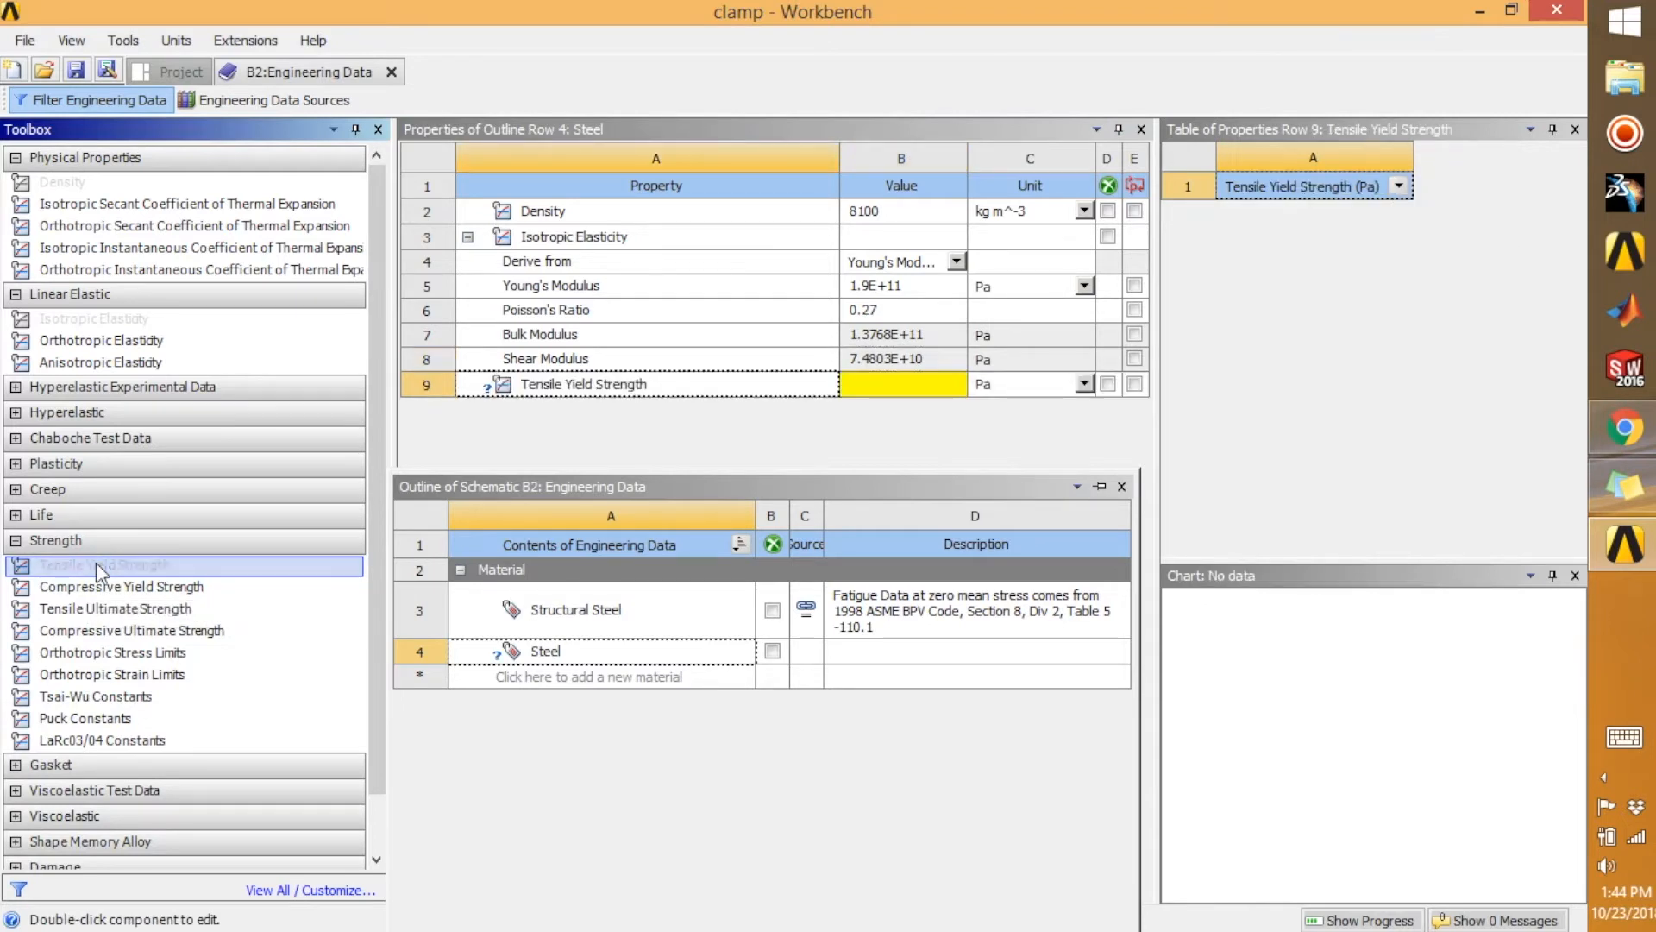
pyautogui.click(871, 383)
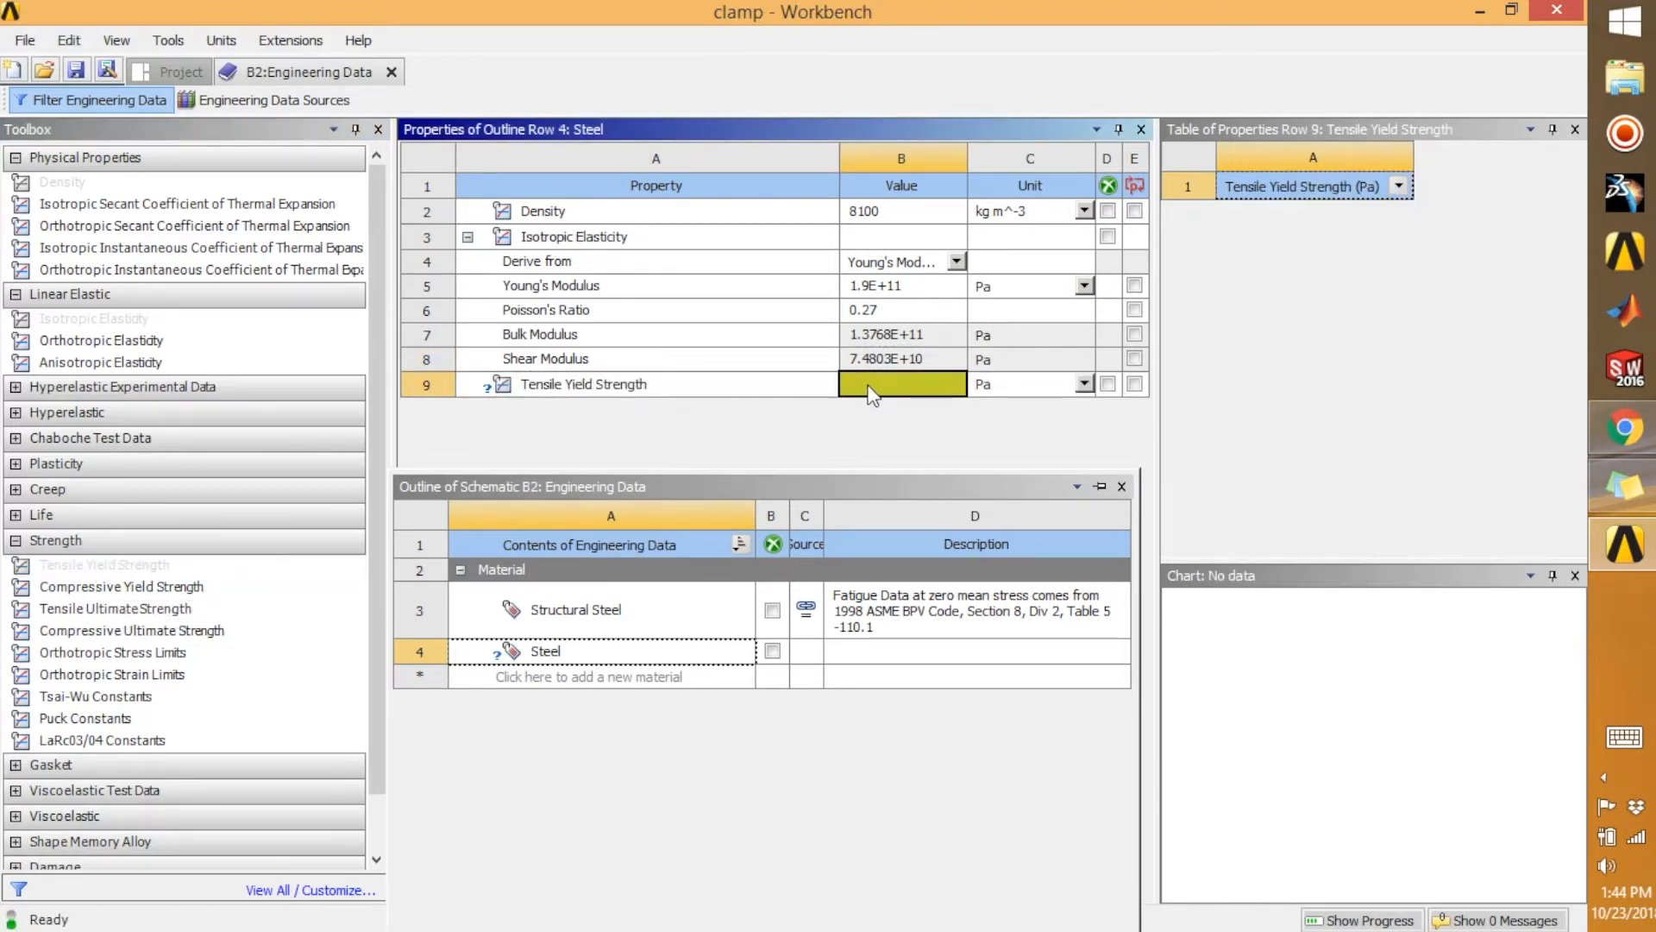
pyautogui.click(867, 387)
pyautogui.write('2.5E')
pyautogui.write('+11')
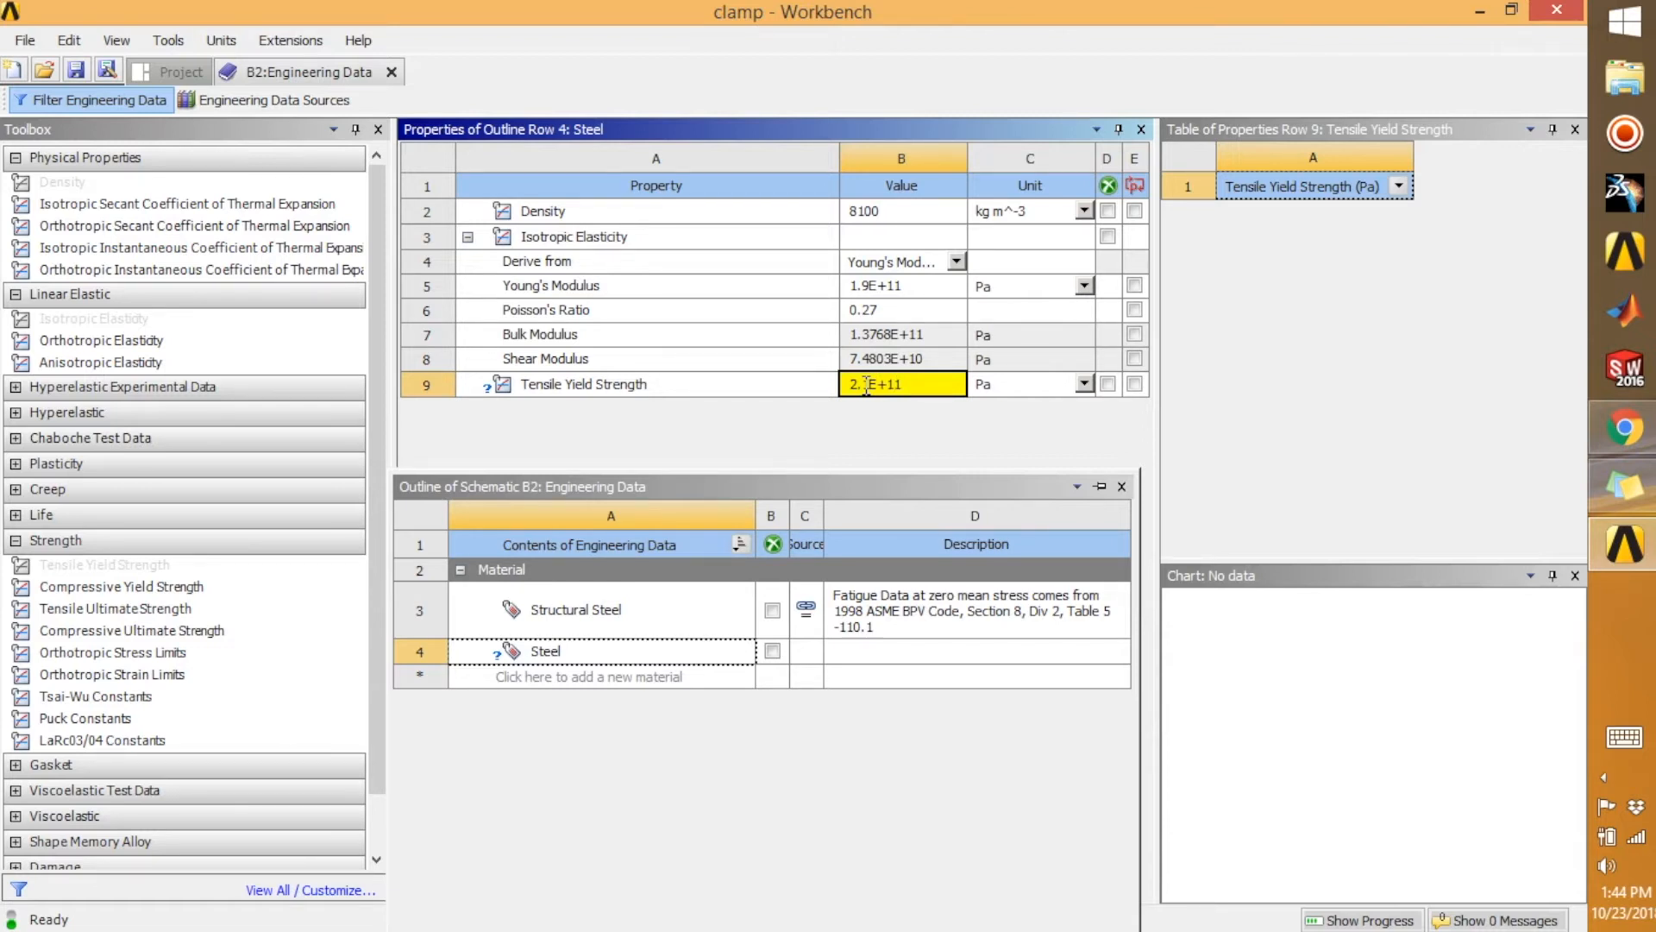
pyautogui.click(981, 438)
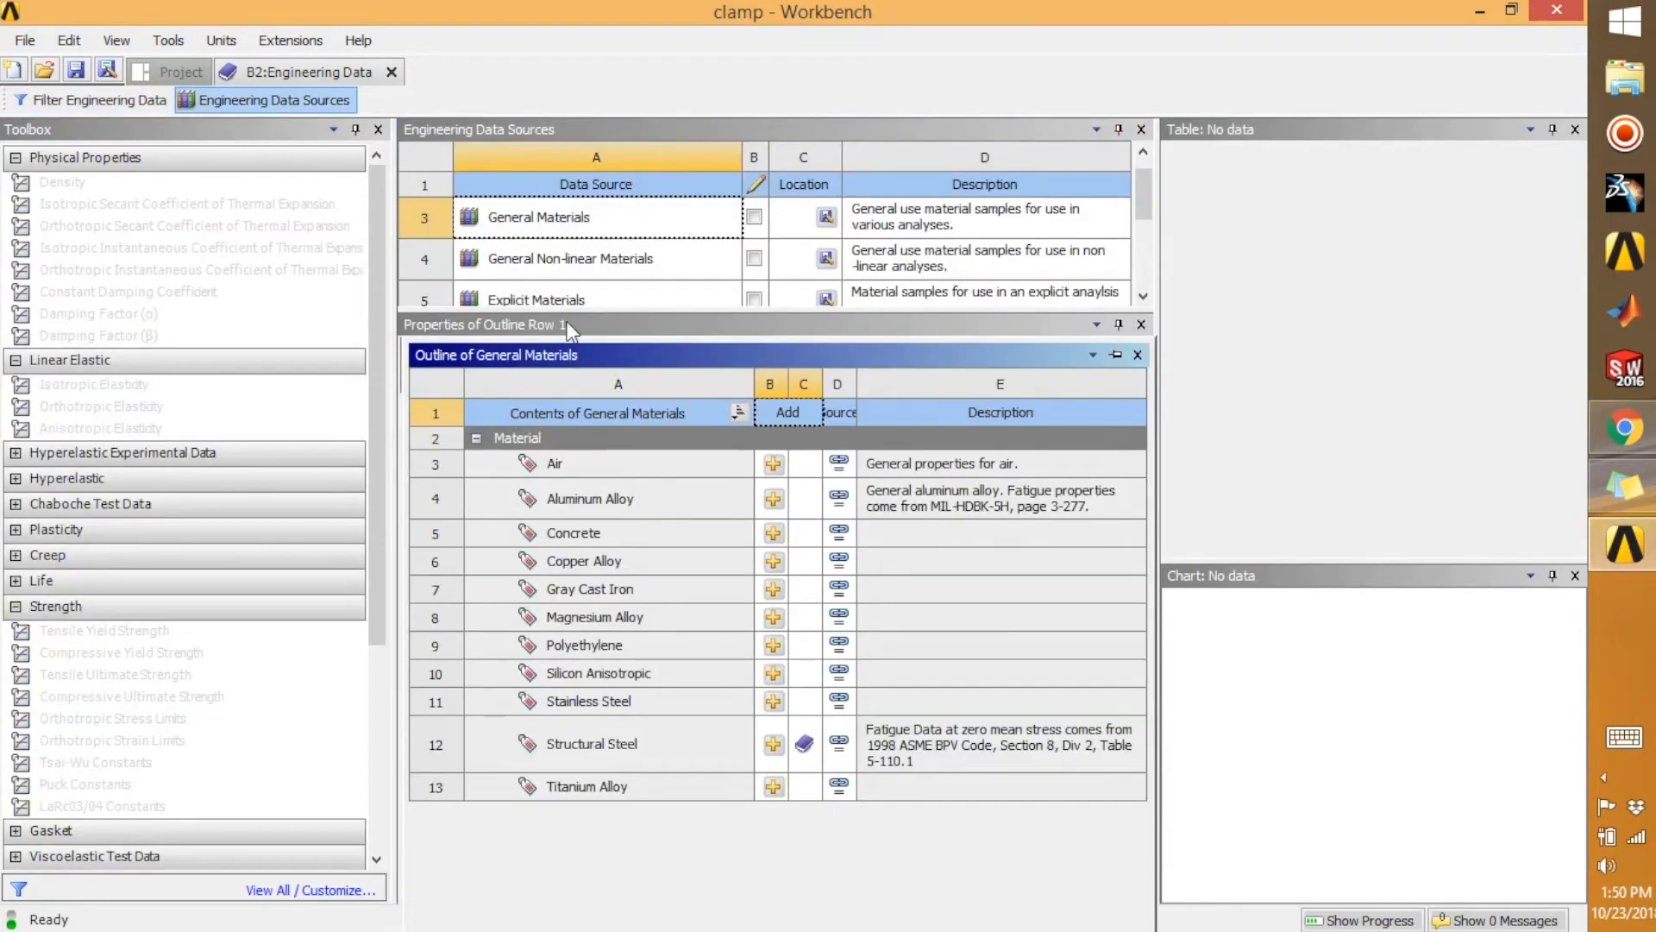
# Return to the project schematic, open the Static Structural system's Model, and switch to the Mechanical window
pyautogui.click(182, 72)
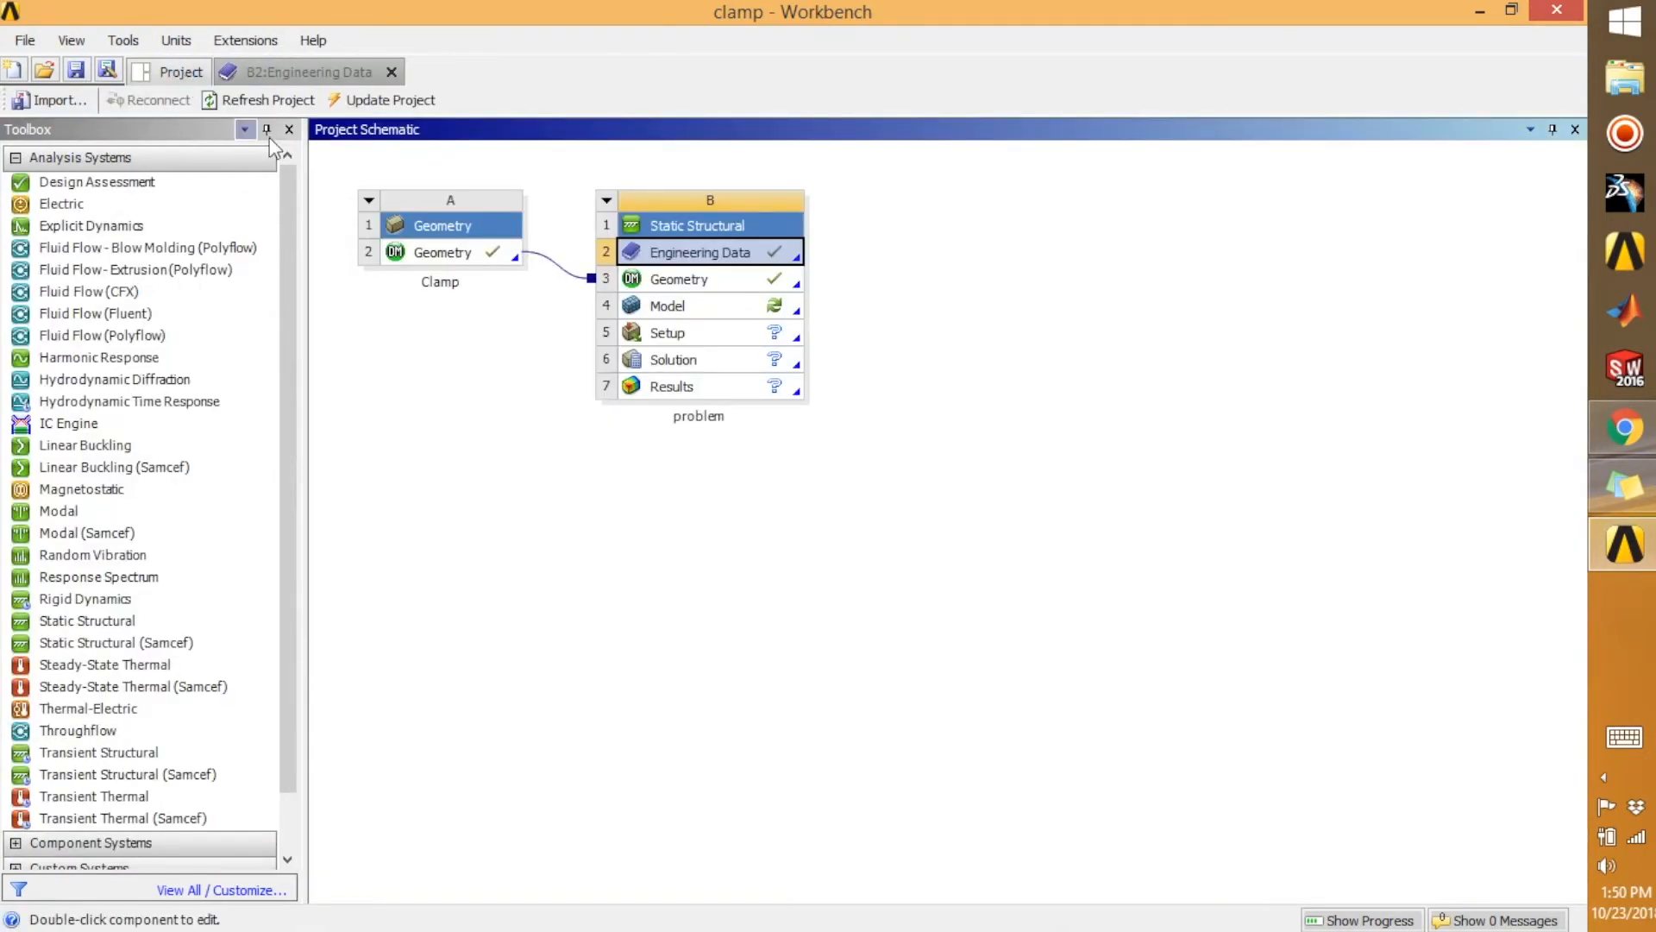
pyautogui.click(768, 312)
pyautogui.doubleClick(763, 302)
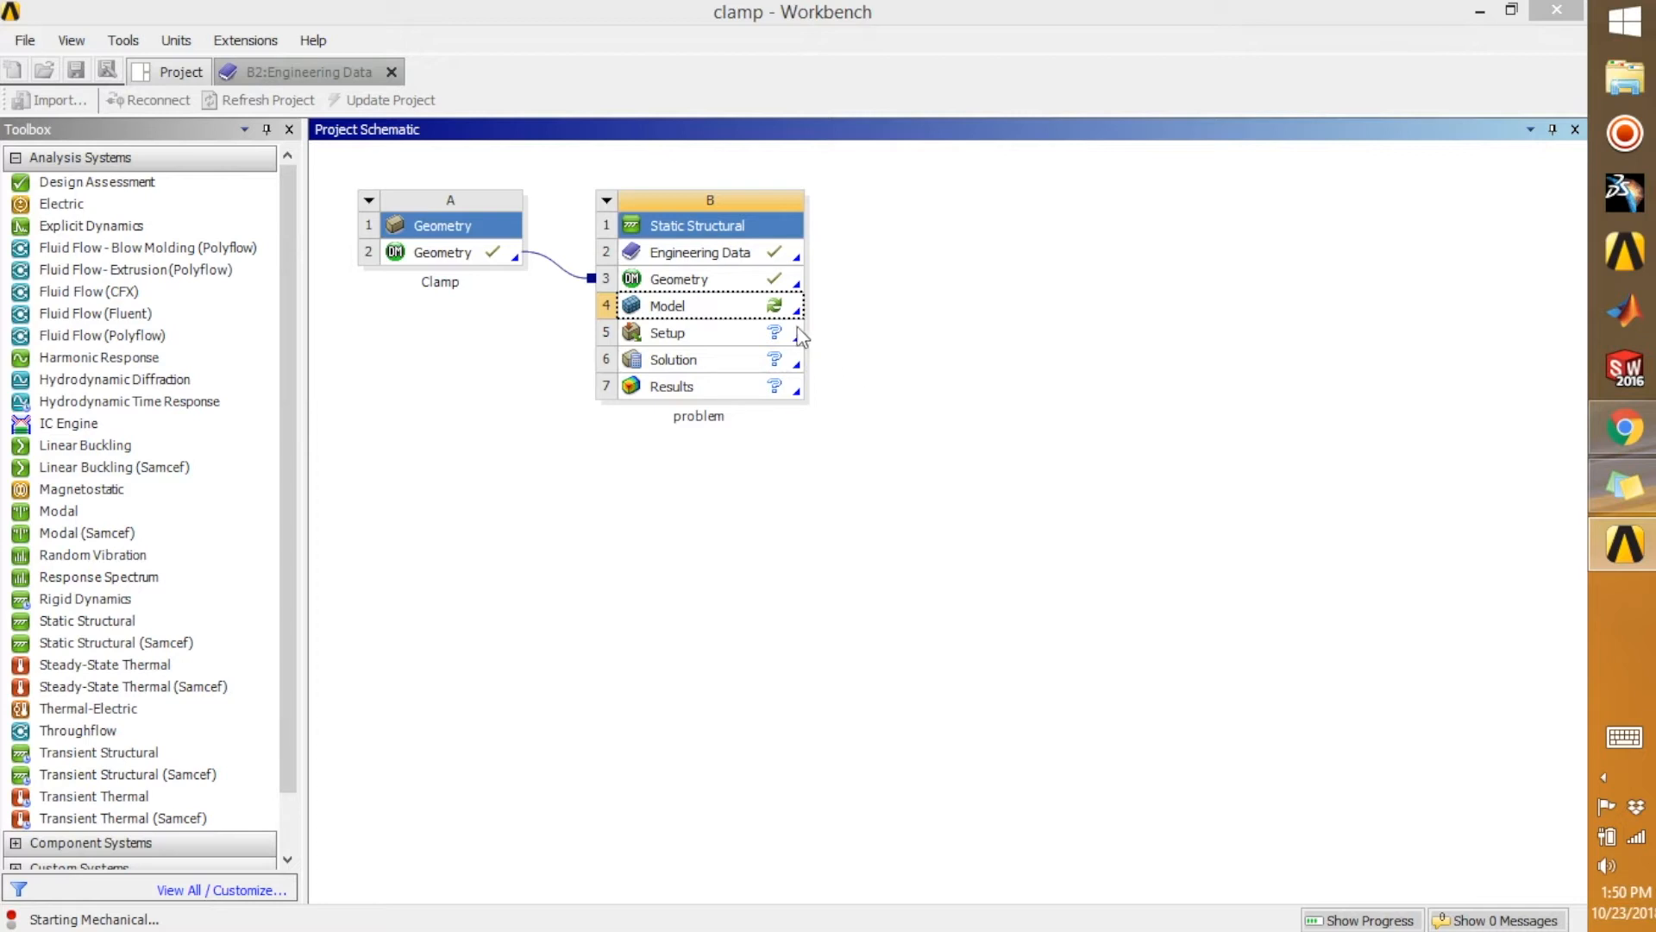
pyautogui.click(744, 303)
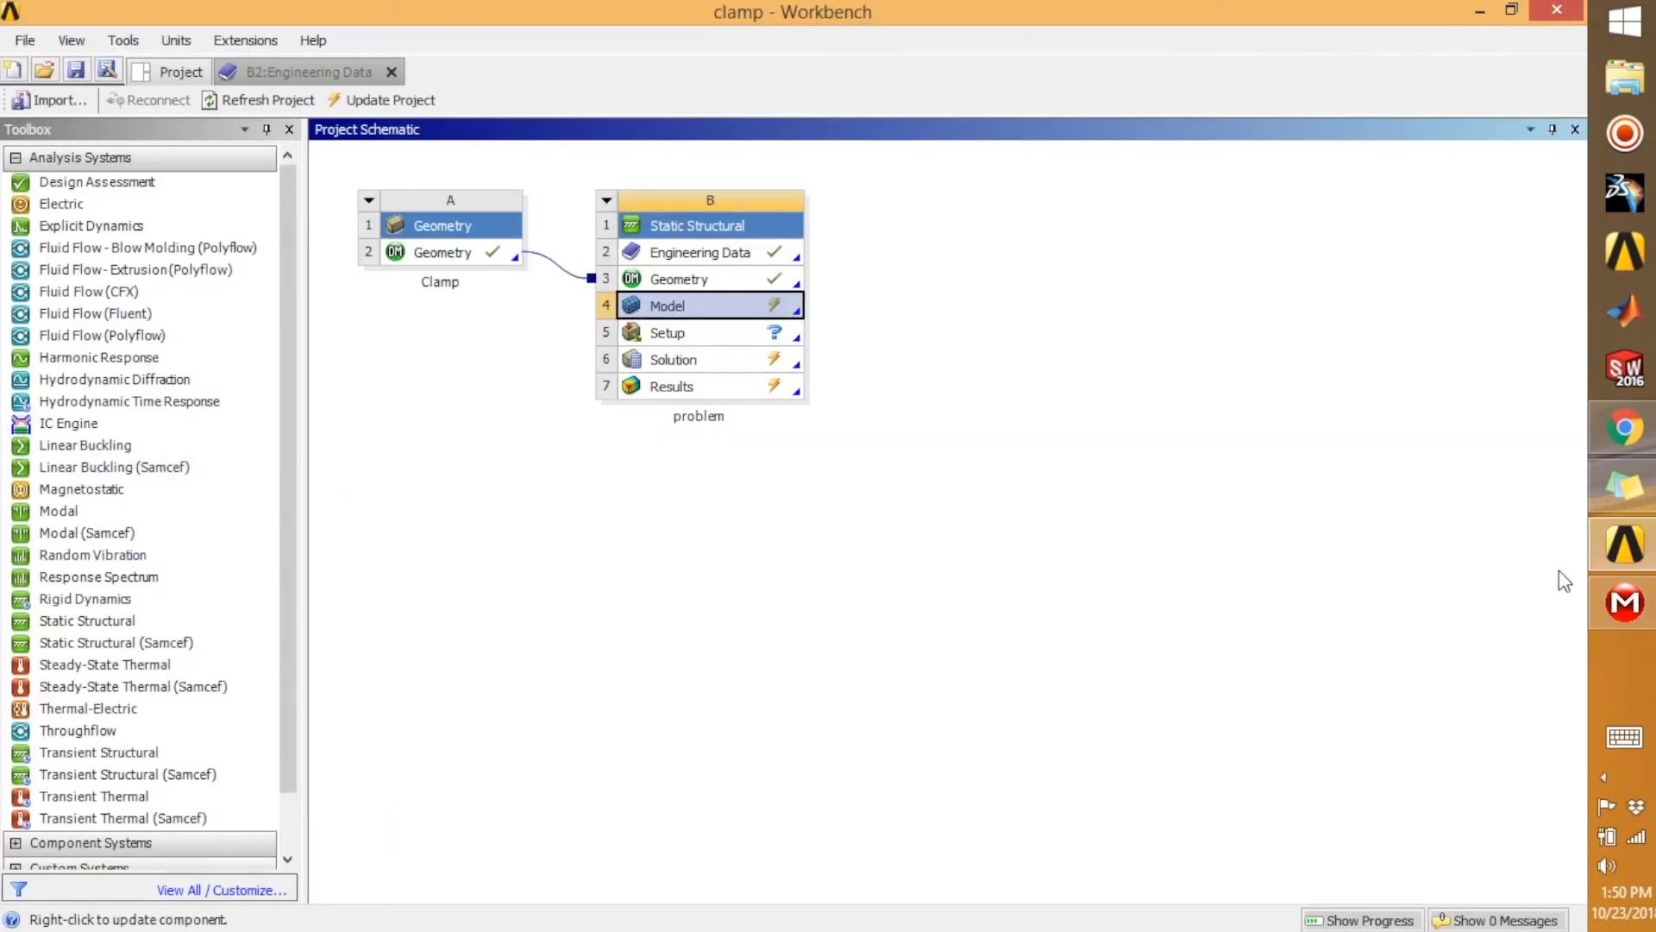
pyautogui.click(1642, 618)
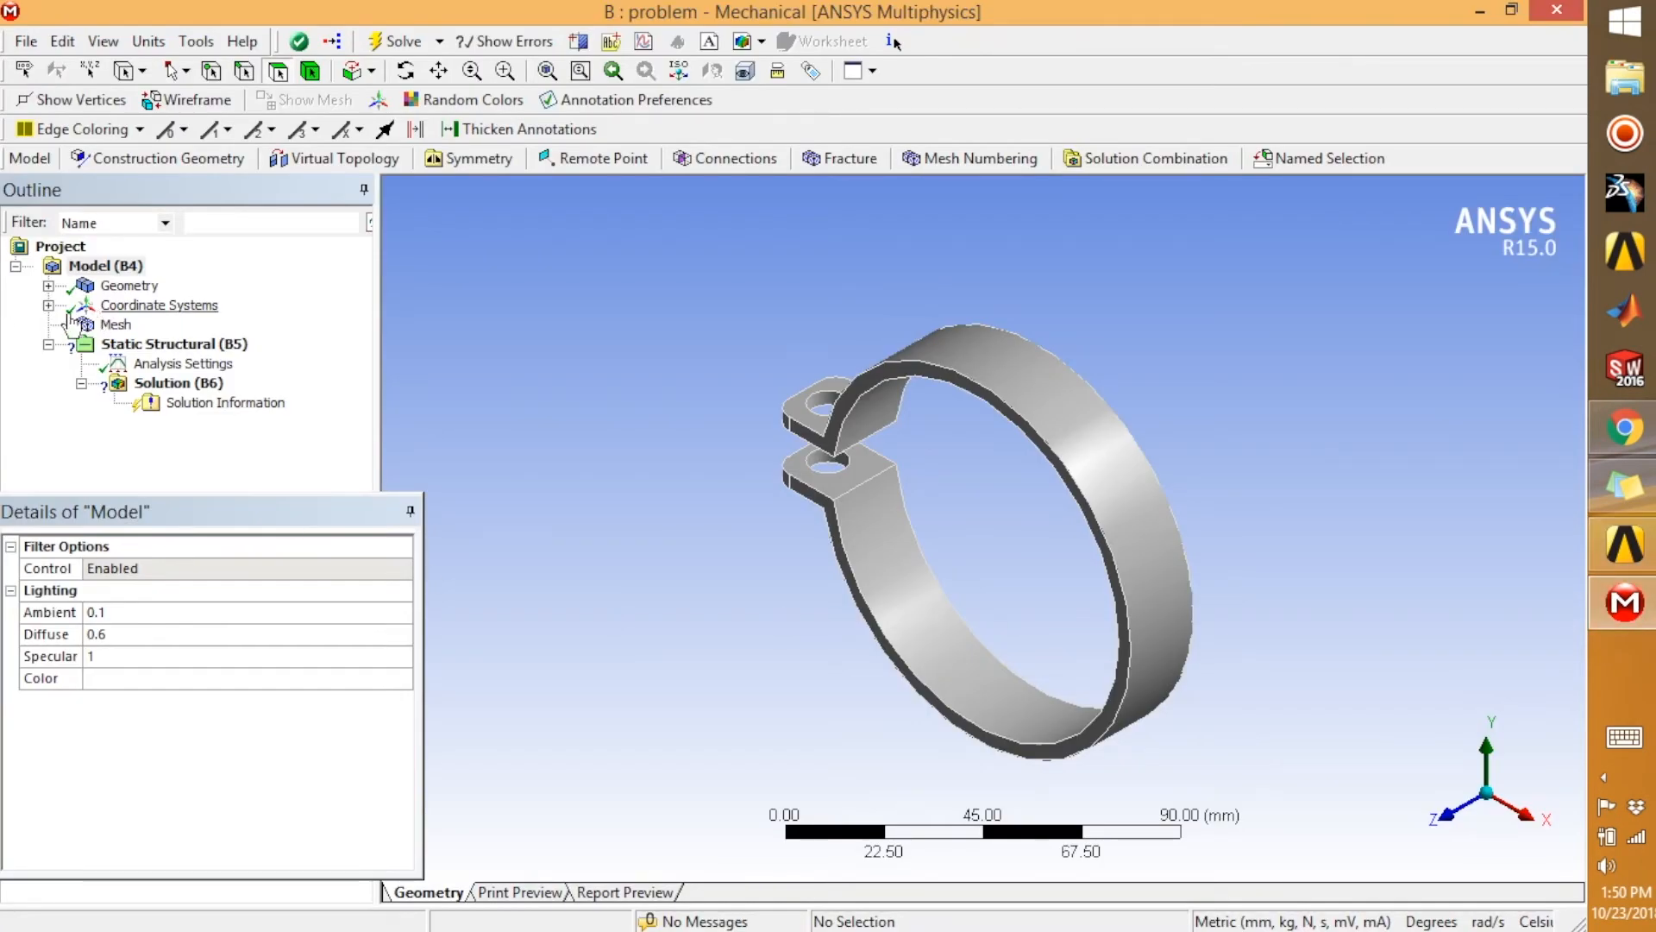
# Assign the Steel material to the clamp's solid body under Geometry
pyautogui.click(49, 286)
pyautogui.click(145, 304)
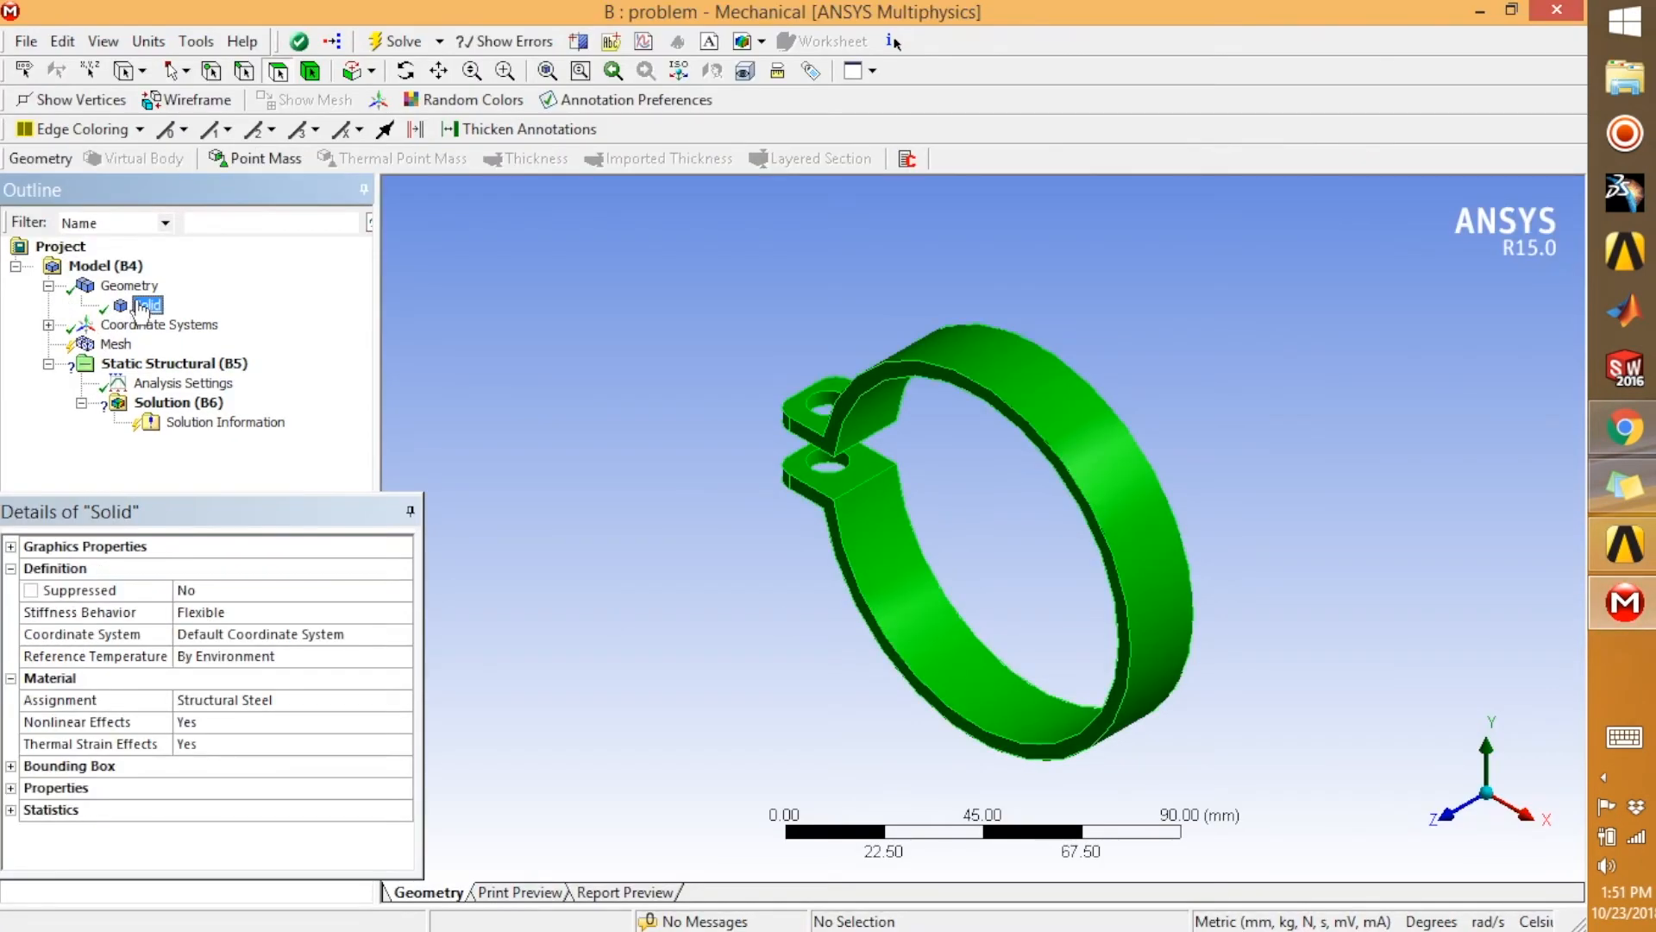
pyautogui.click(401, 698)
pyautogui.click(402, 700)
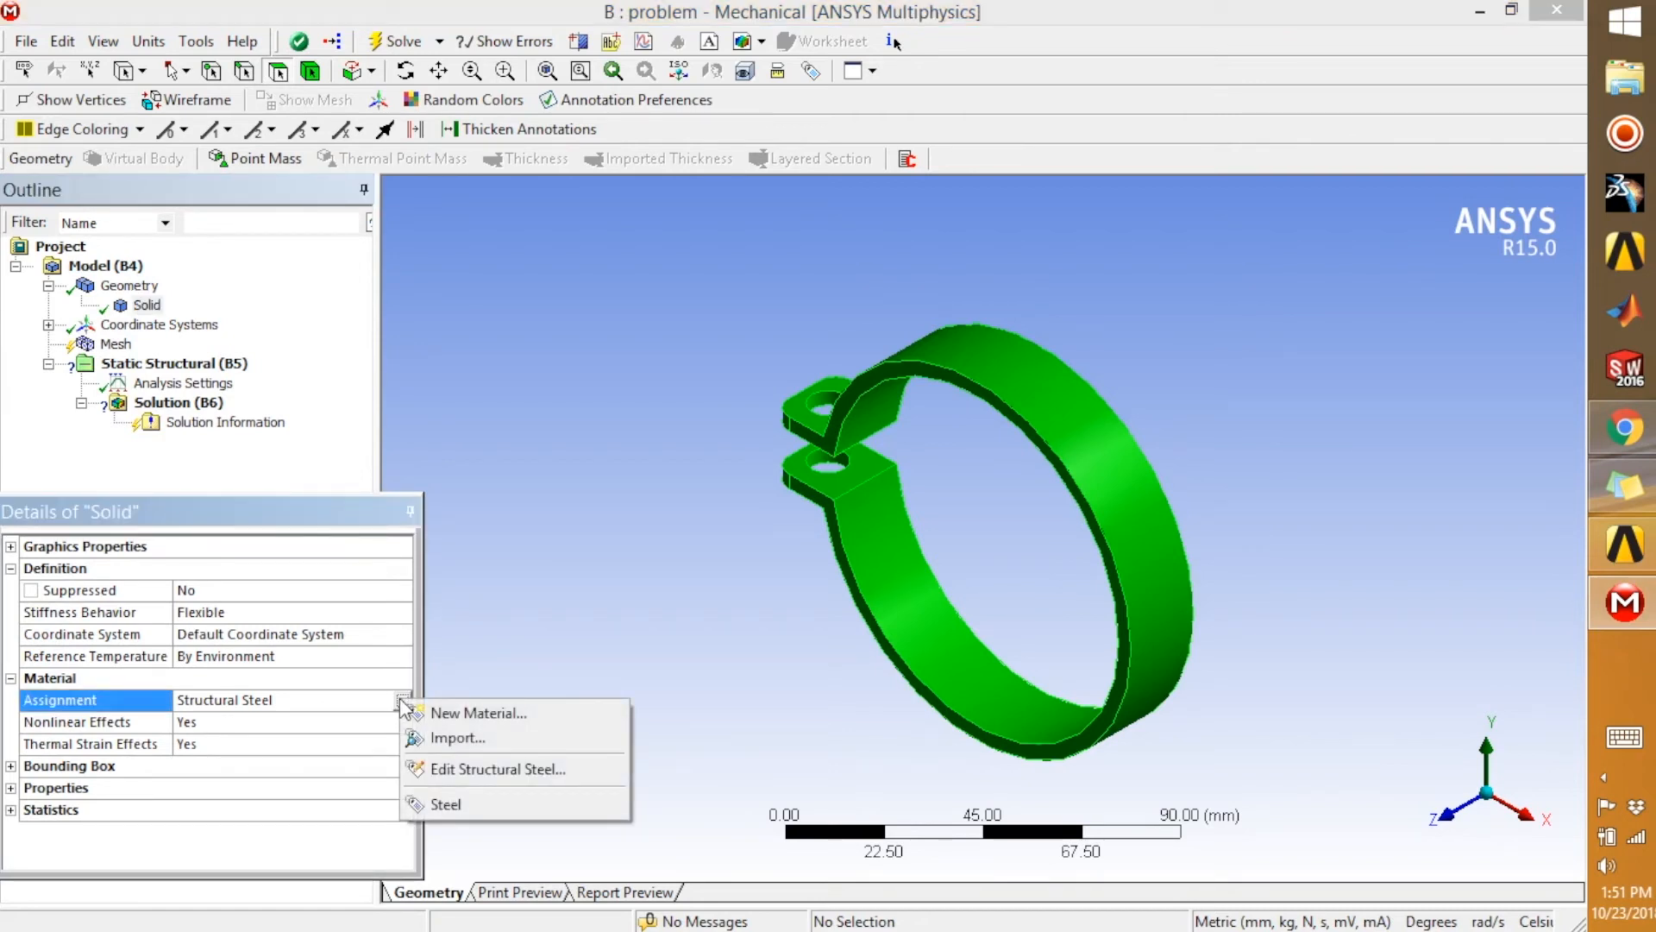
pyautogui.click(479, 804)
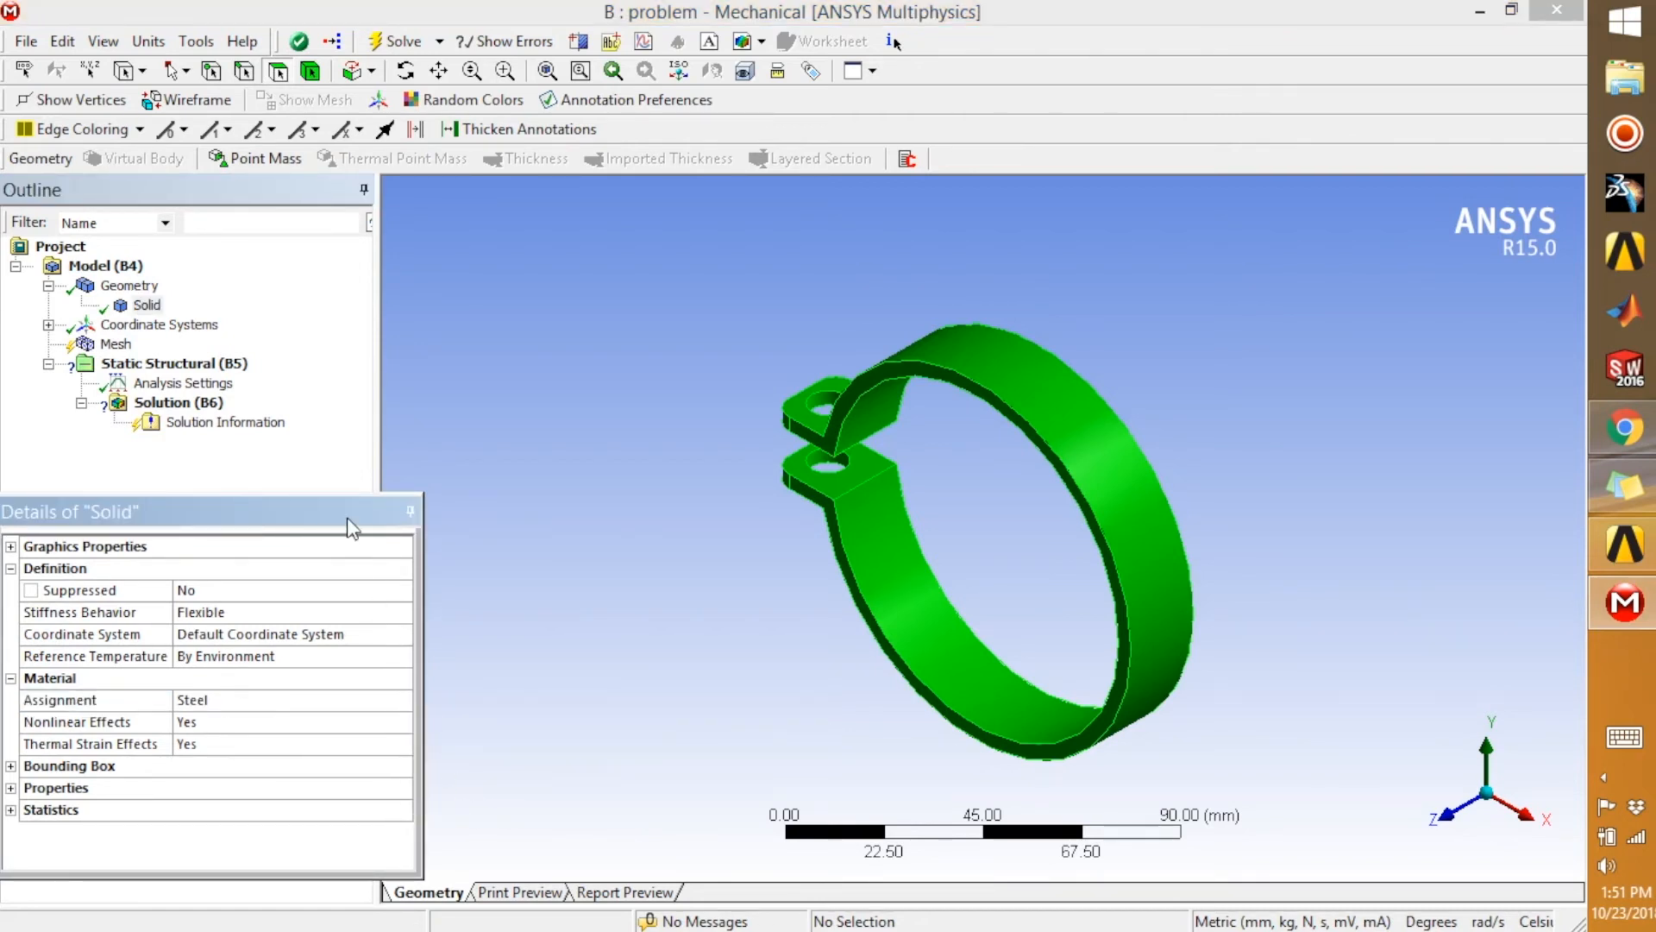
# Switch to the Workbench window, update the whole project, and return to Mechanical
pyautogui.click(1636, 539)
pyautogui.click(386, 100)
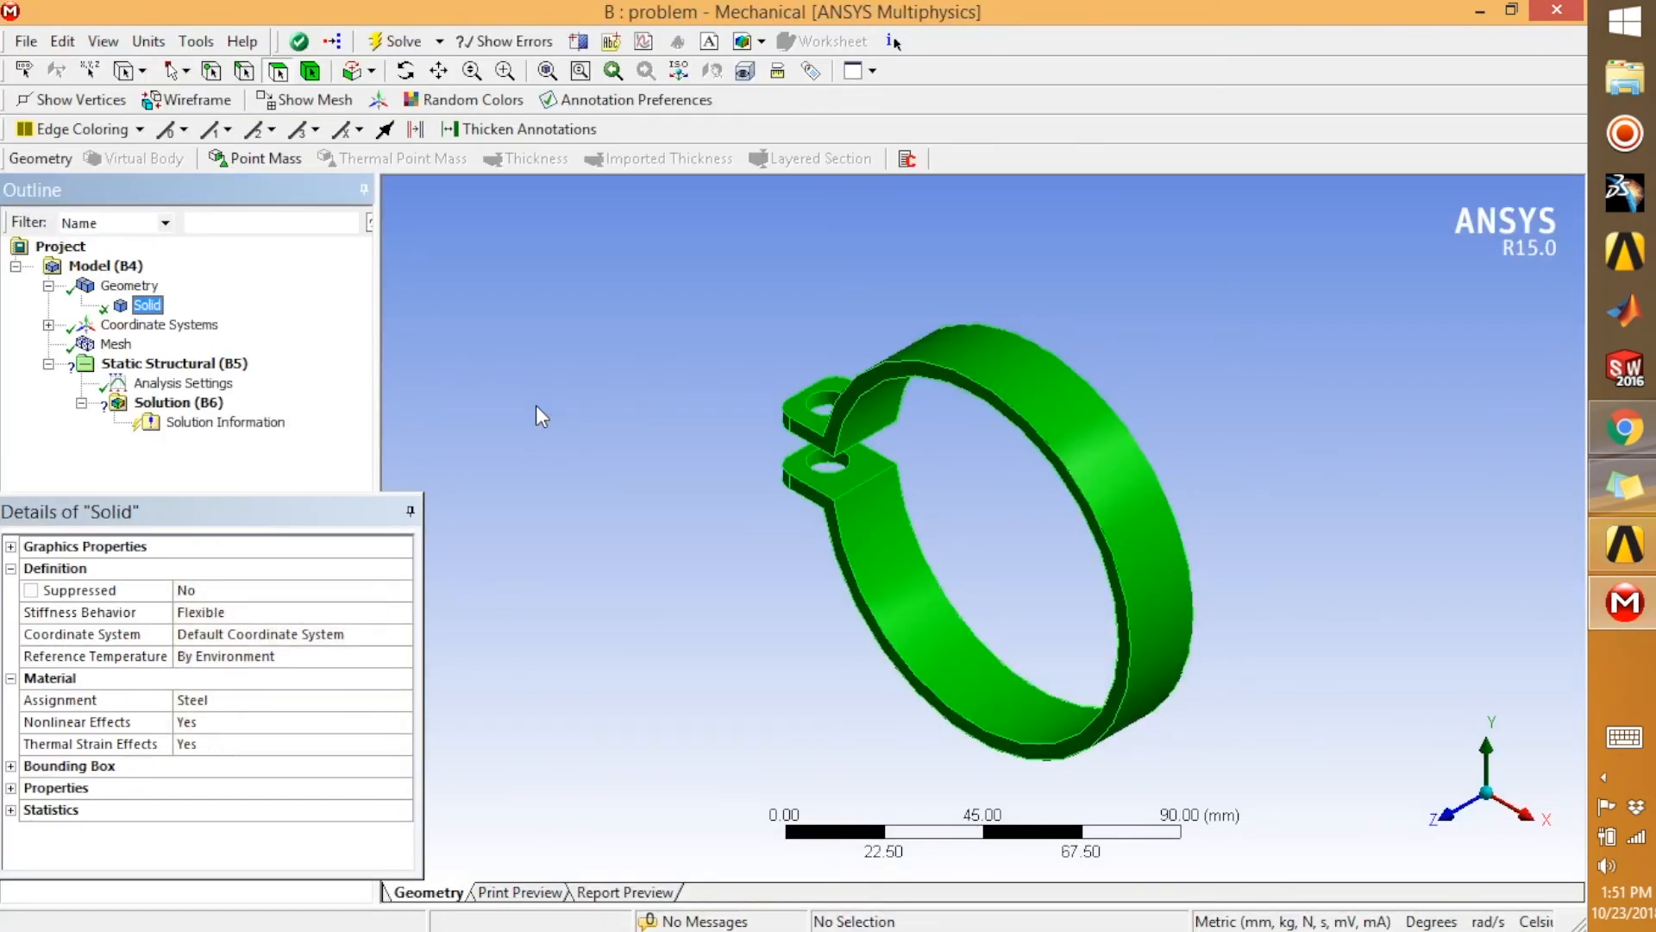
pyautogui.click(1625, 544)
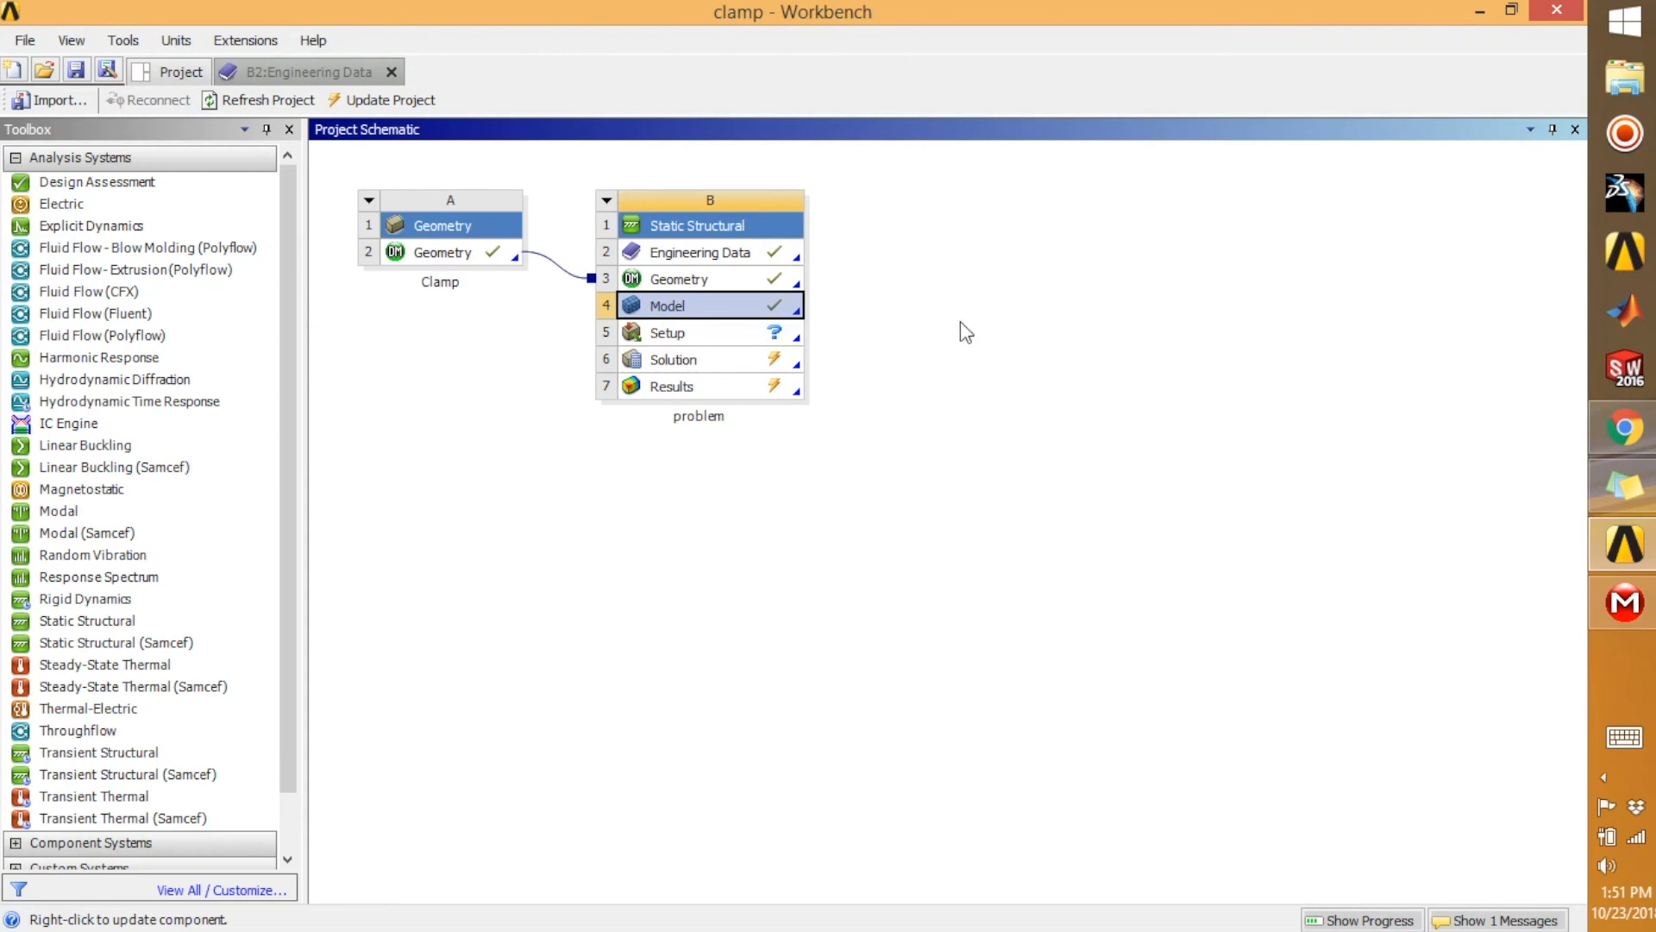
pyautogui.click(25, 40)
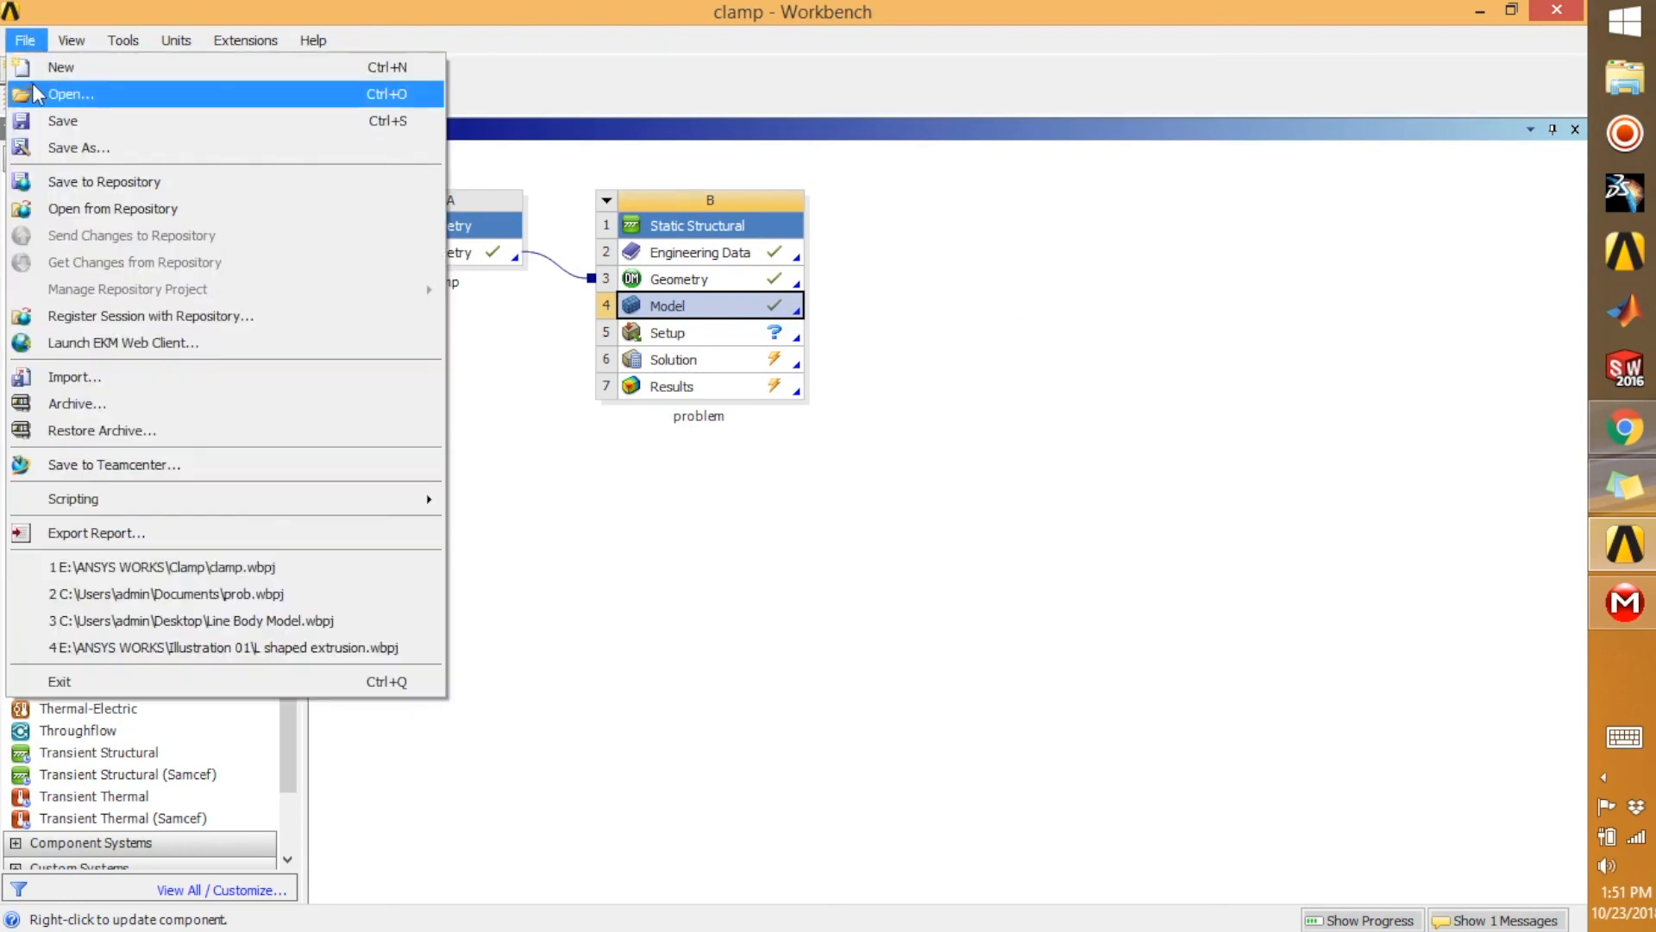
pyautogui.click(1553, 243)
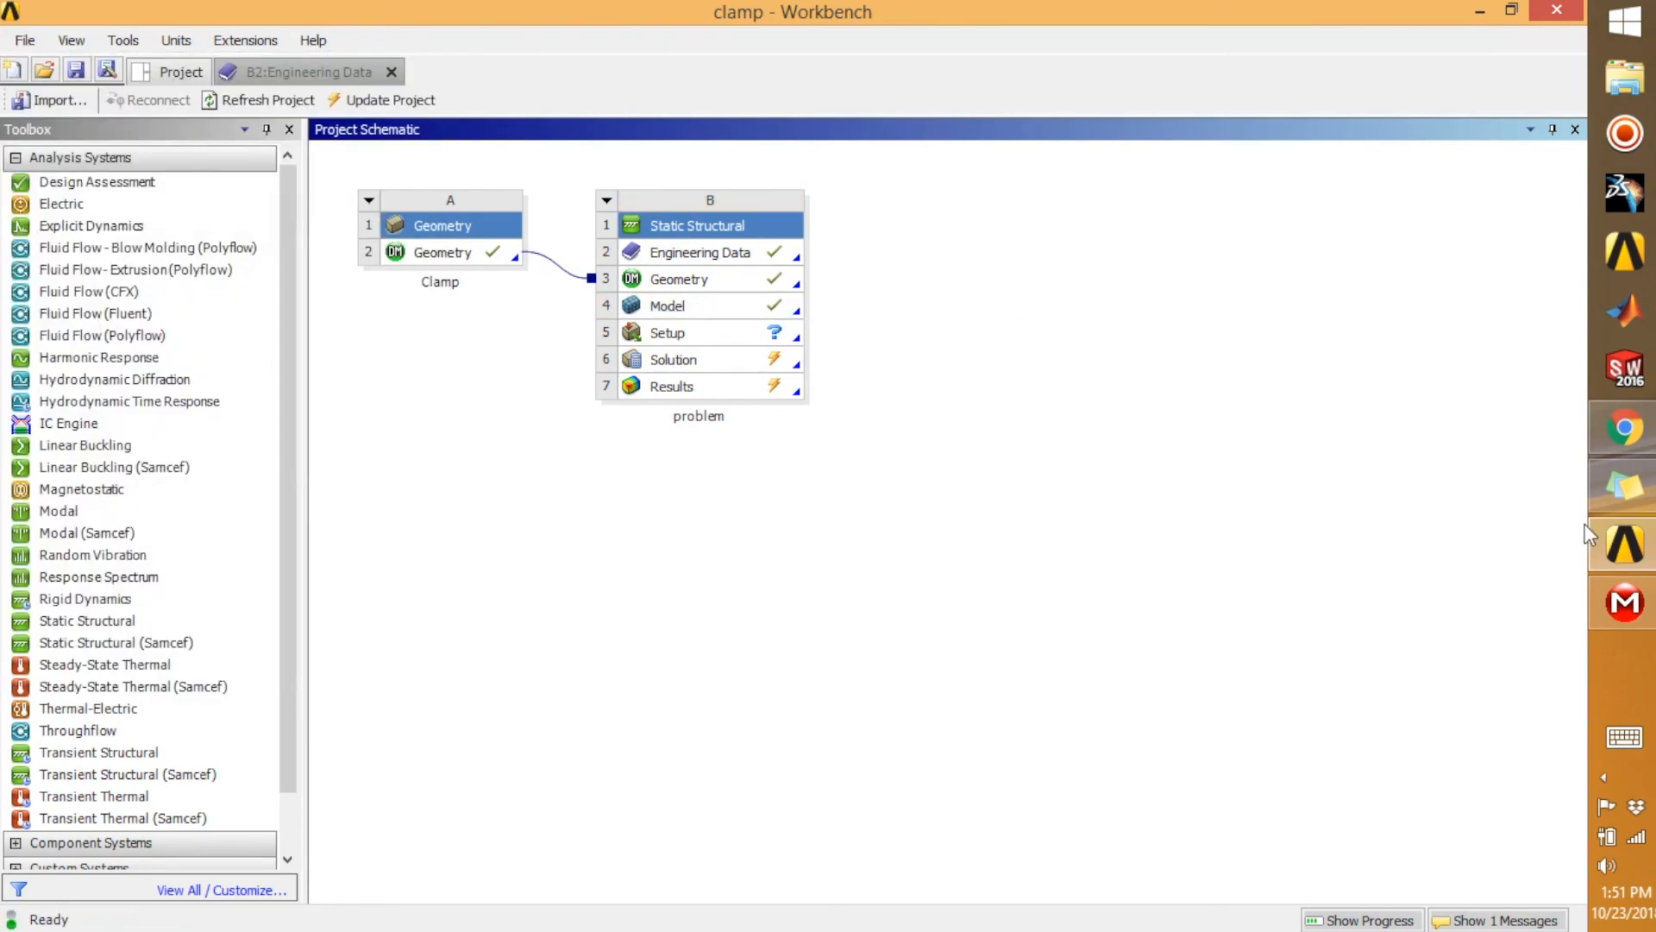
pyautogui.click(1625, 544)
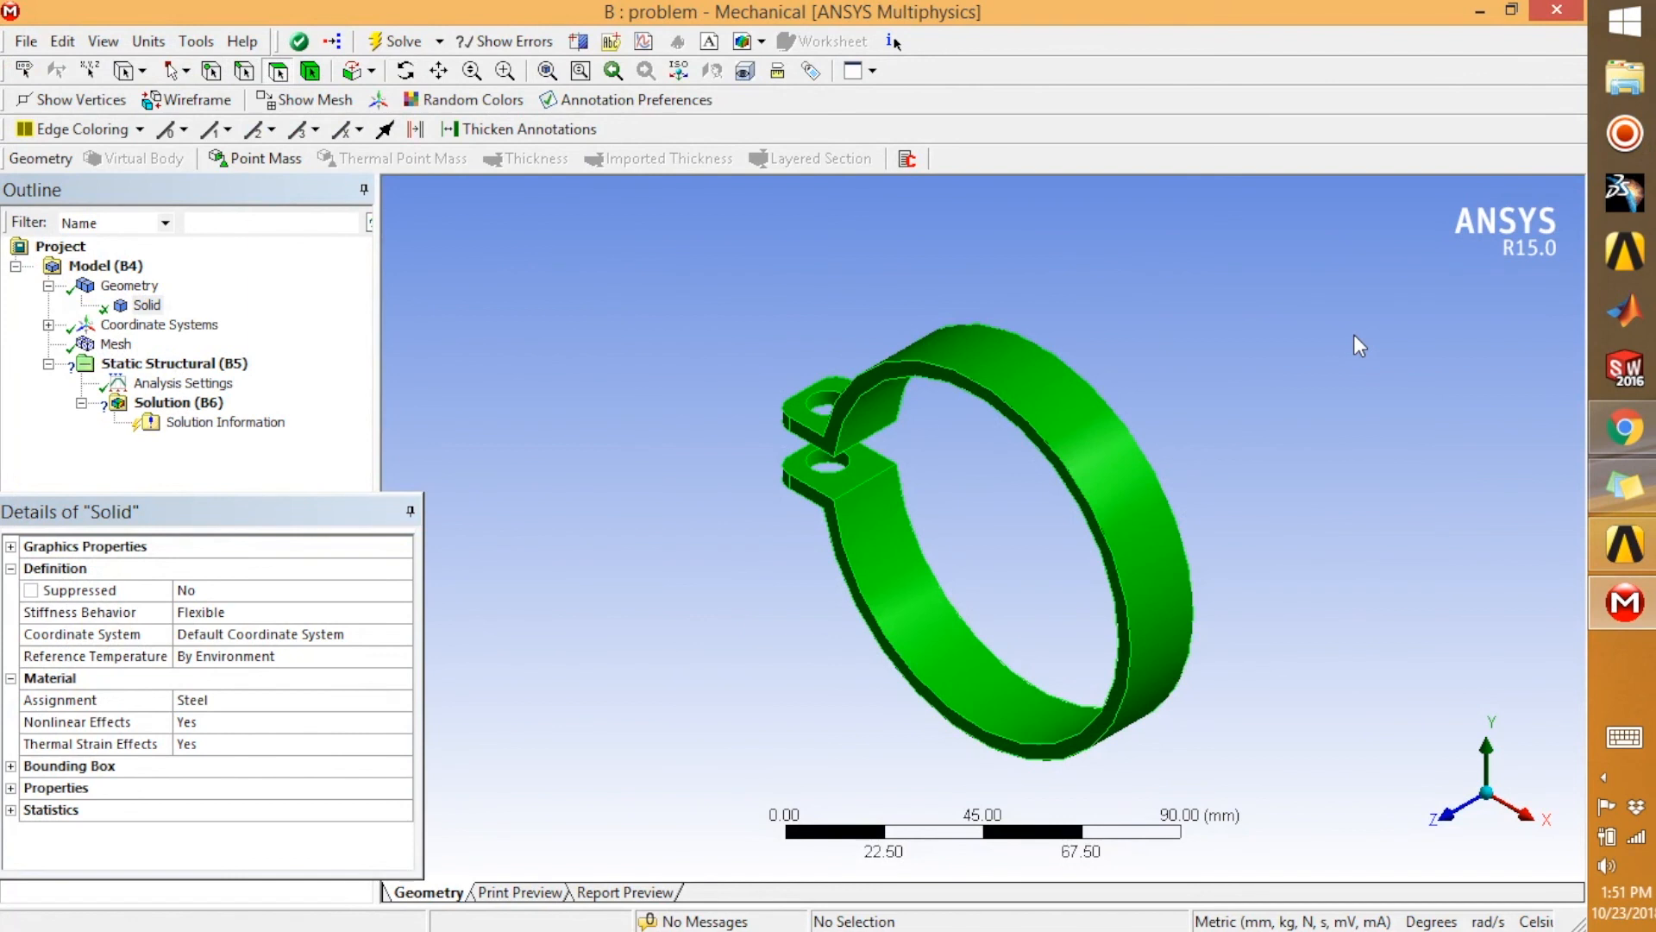